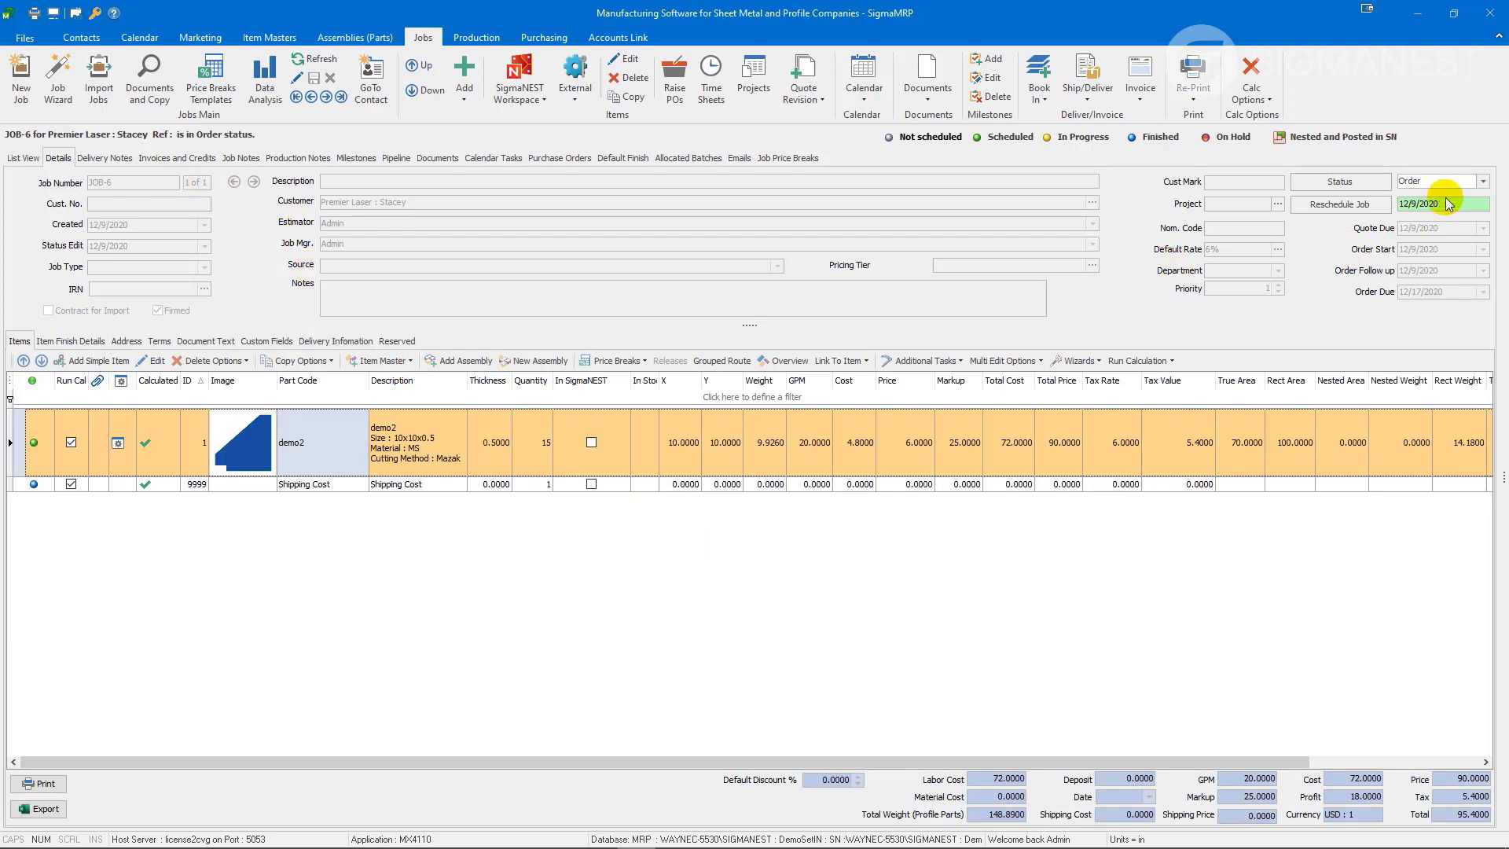
Step: In the SigmaNEST Color Offload screen, start and stop the timer for Mazak program 4 and mark the program finished
left_click(474, 37)
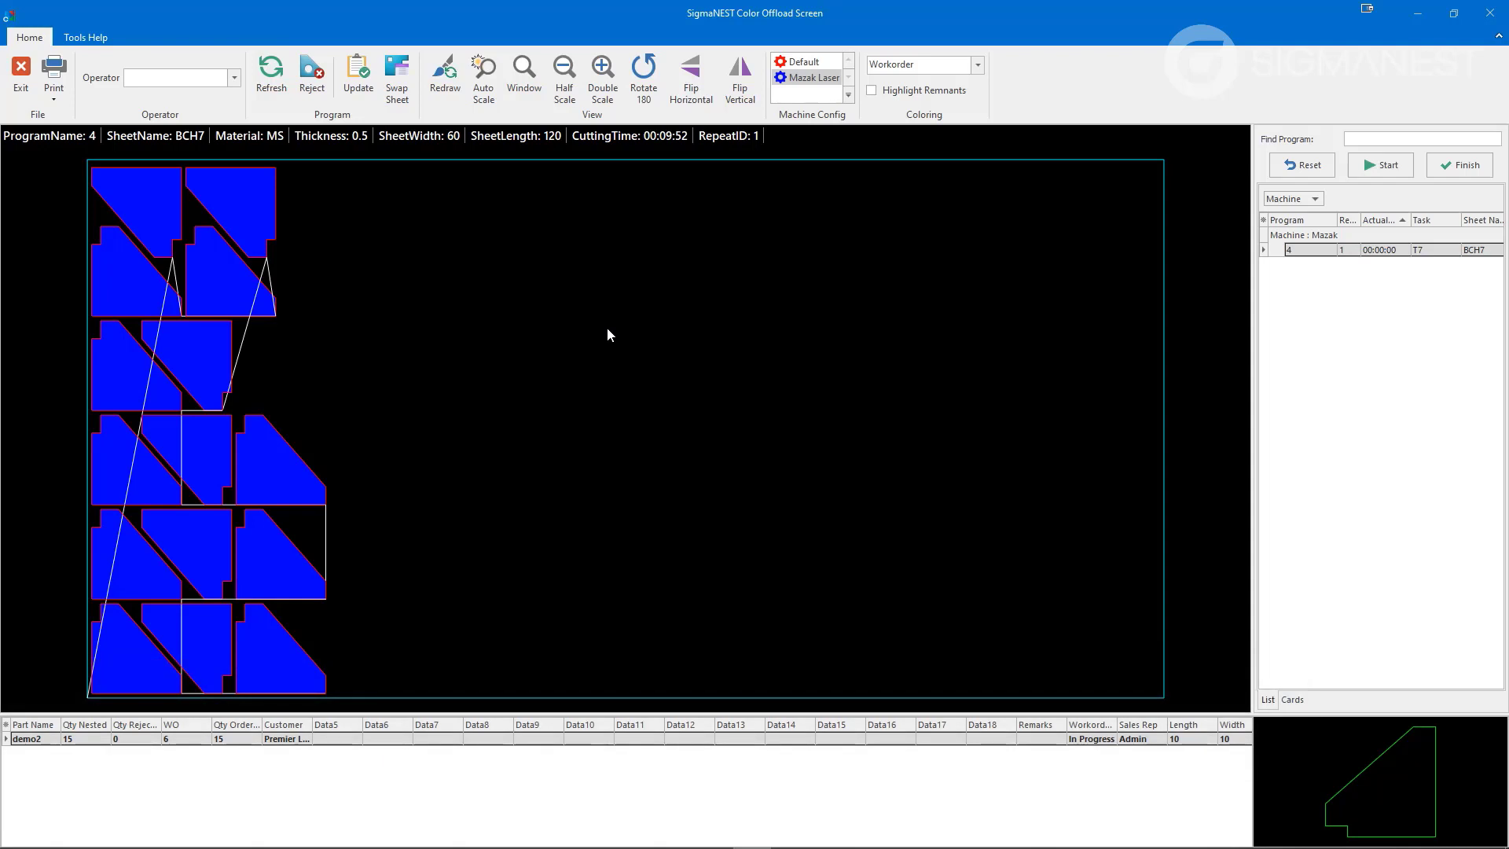
left_click(1338, 251)
left_click(398, 88)
left_click(1383, 167)
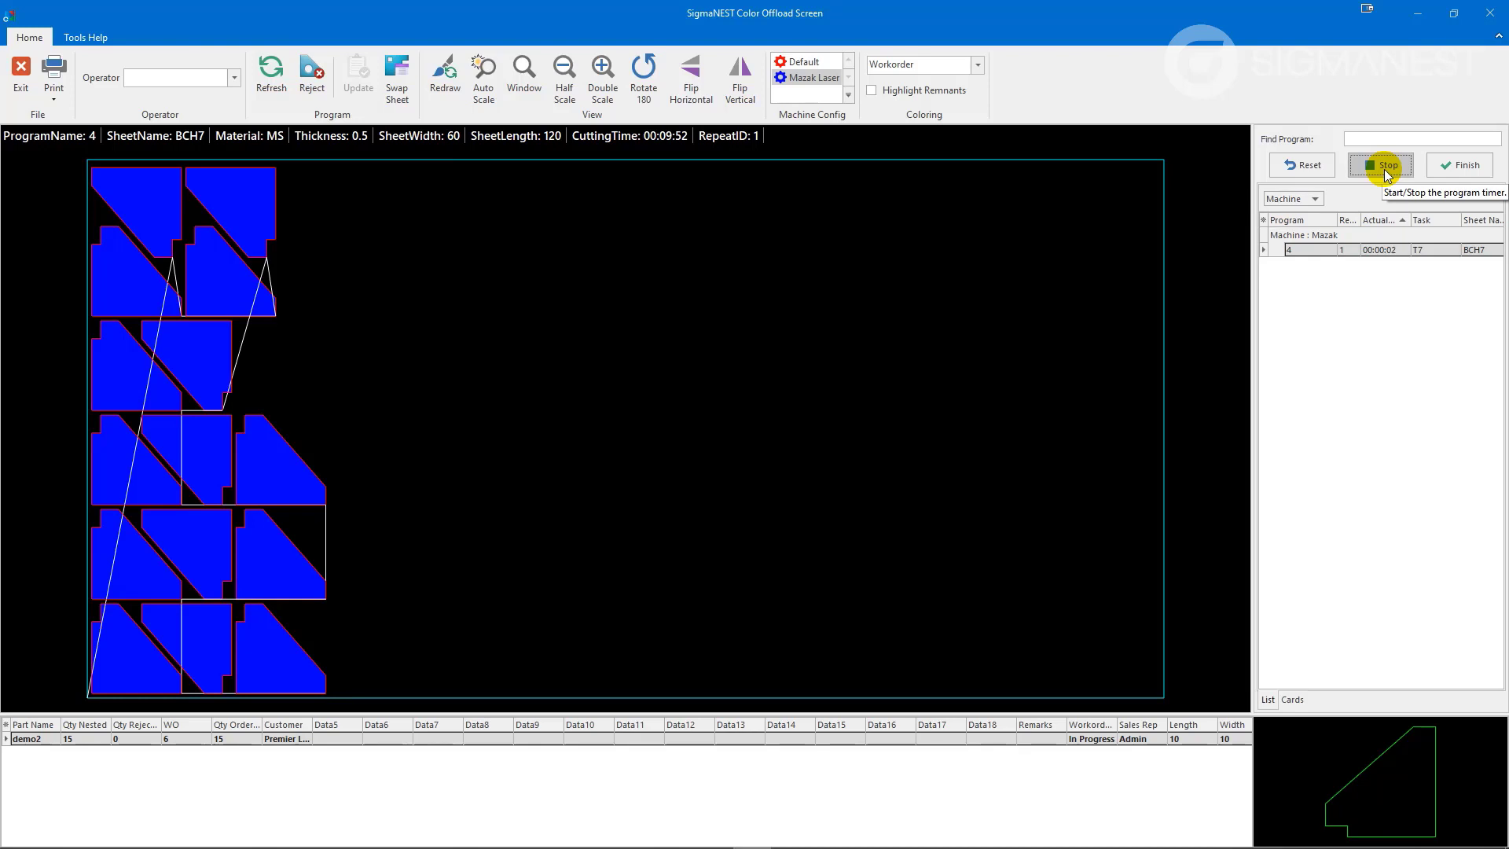
left_click(1389, 167)
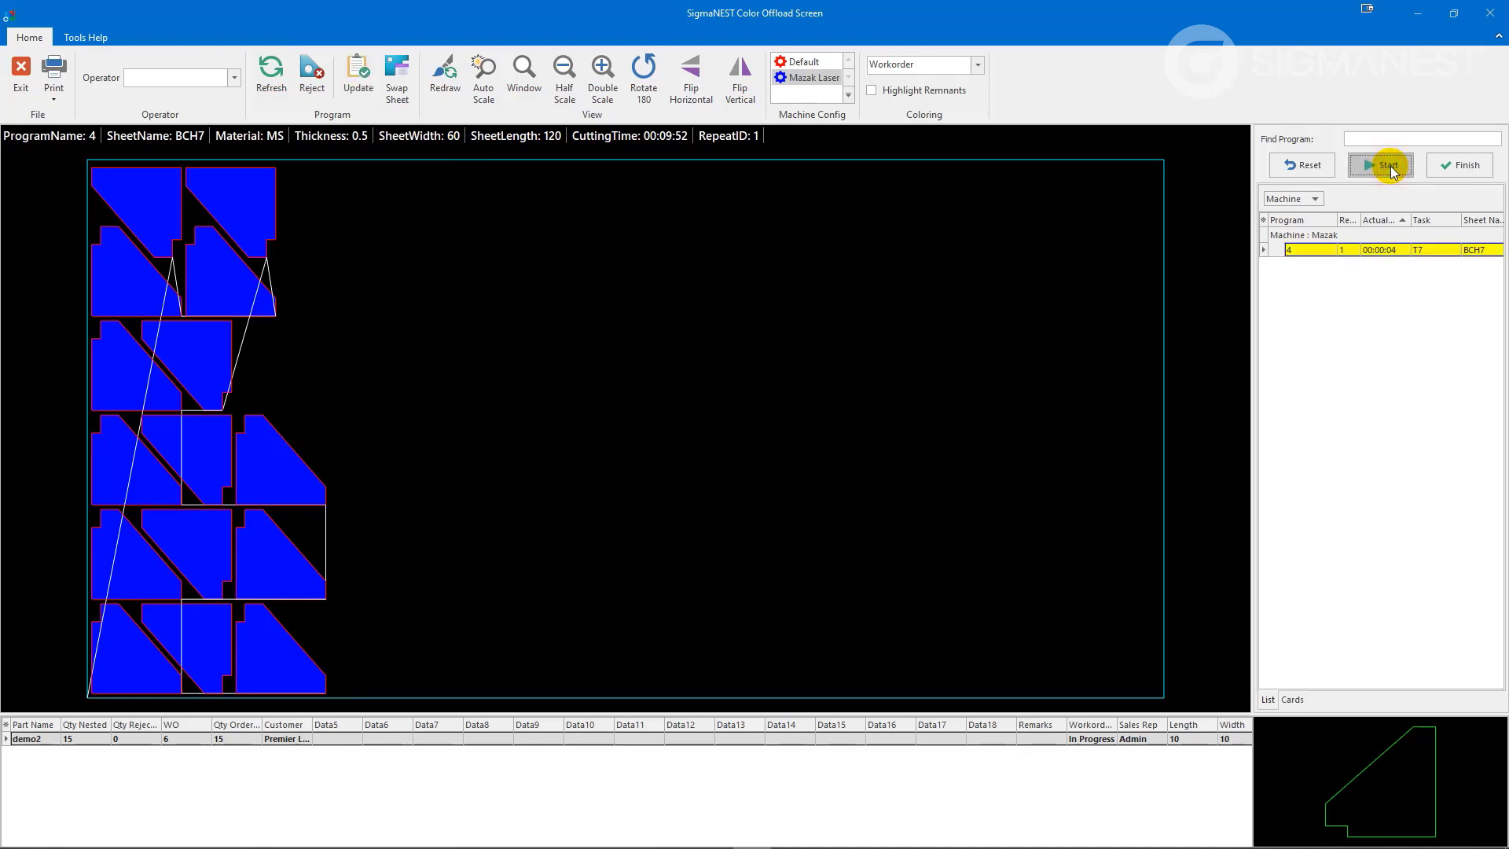
left_click(1461, 166)
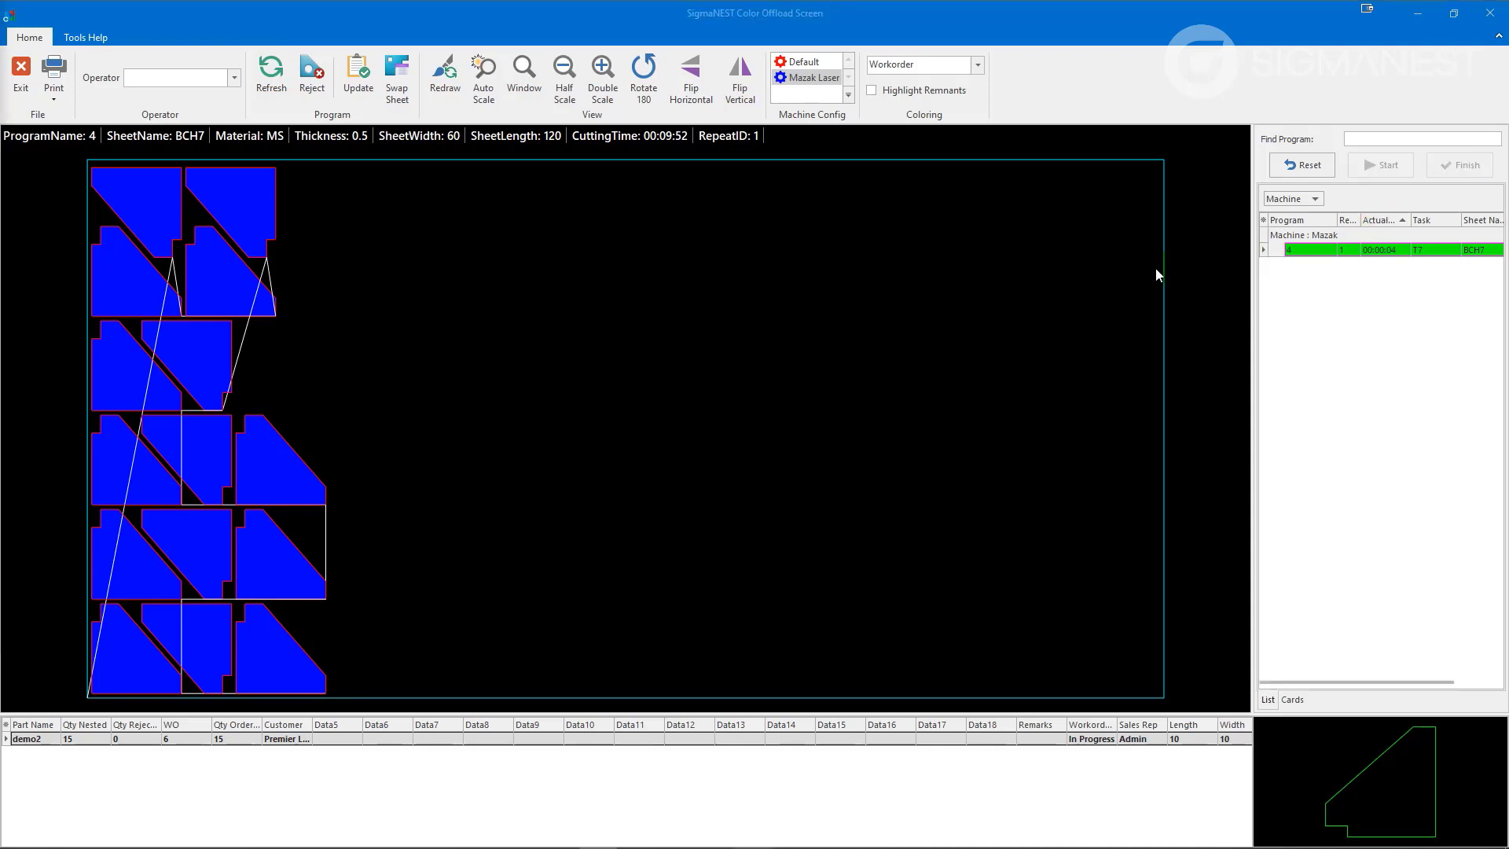
Step: Update the finished Mazak program and check the work order's Bending operation in SigmaMRP
left_click(312, 73)
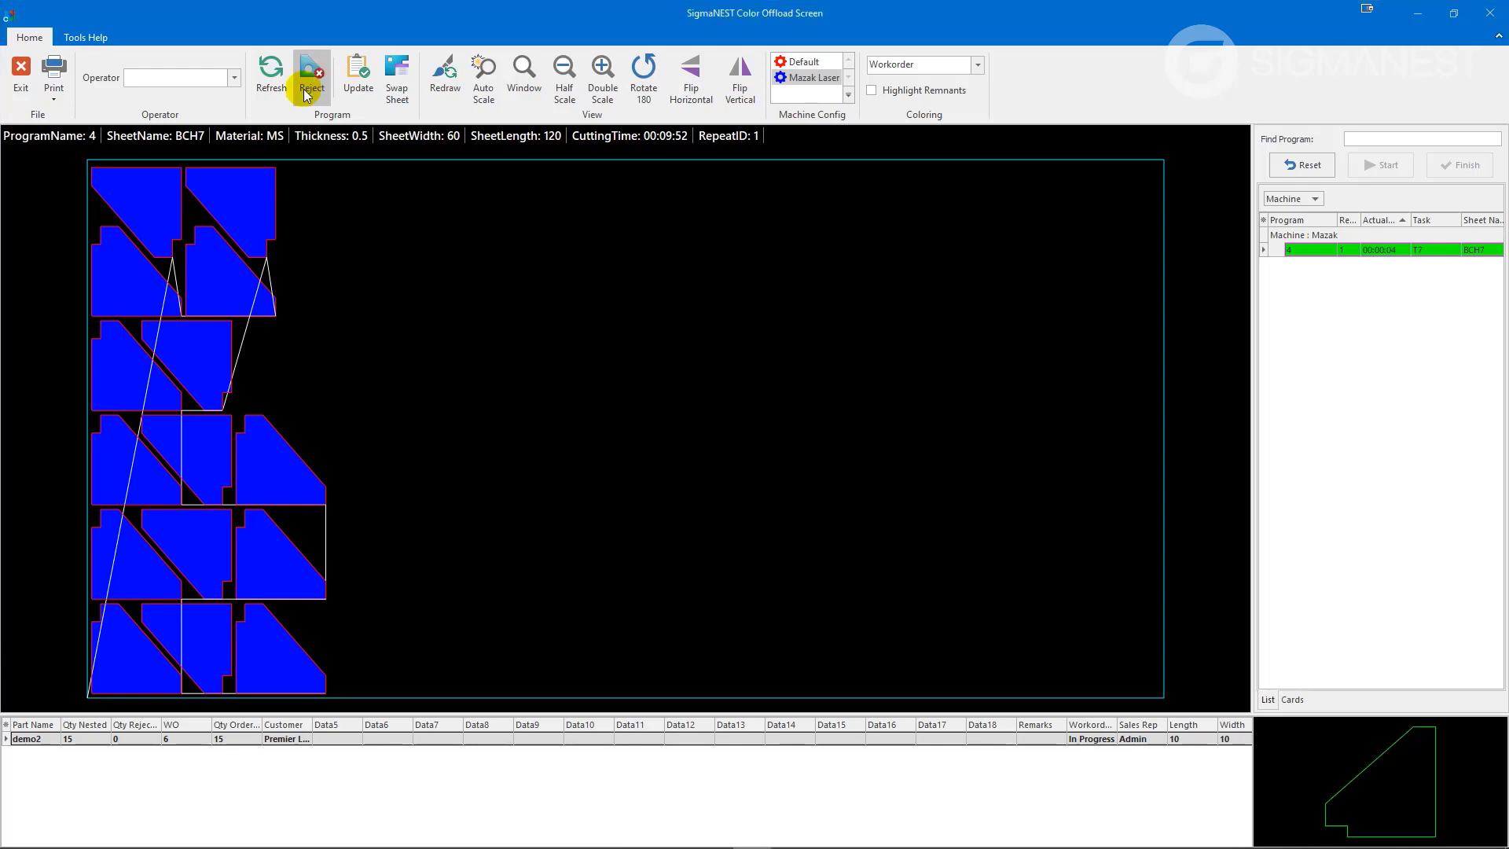
left_click(364, 90)
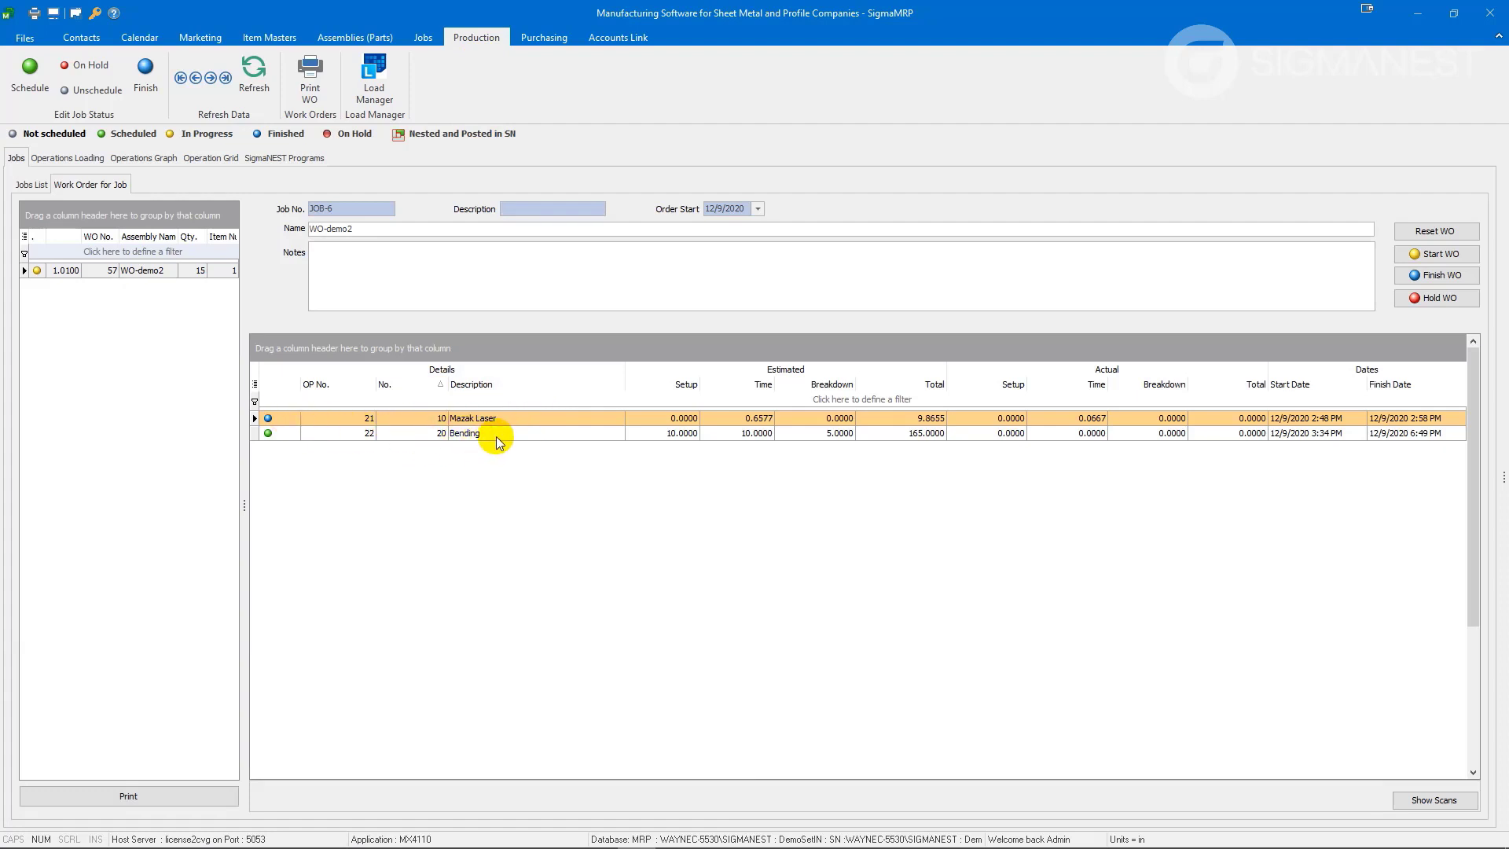
left_click(296, 435)
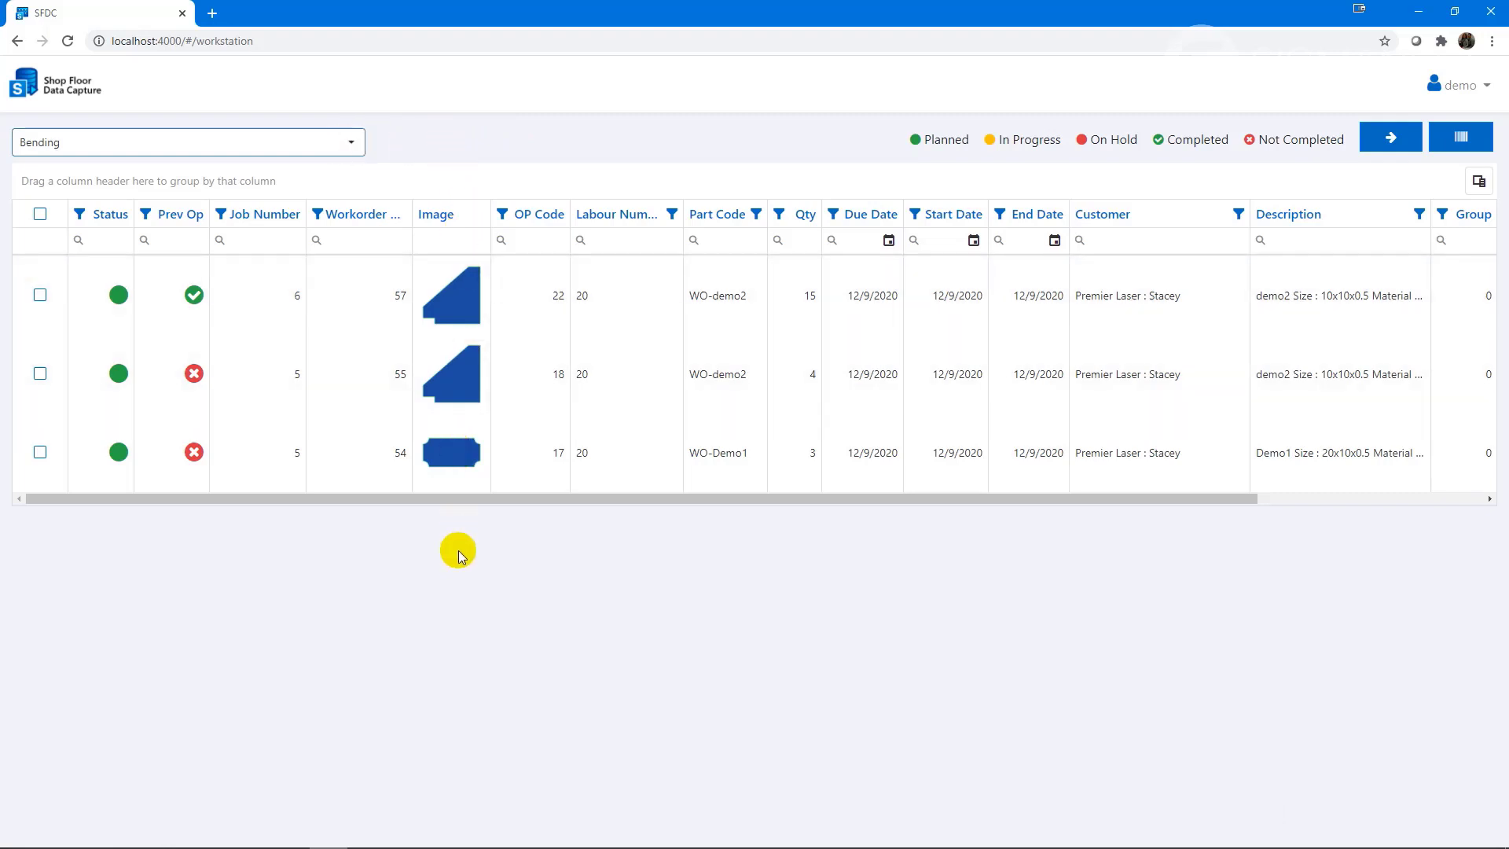
Step: In Shop Floor Data Capture, filter the Bending operations to job 6 and take its work order through to the timer page
left_click(425, 139)
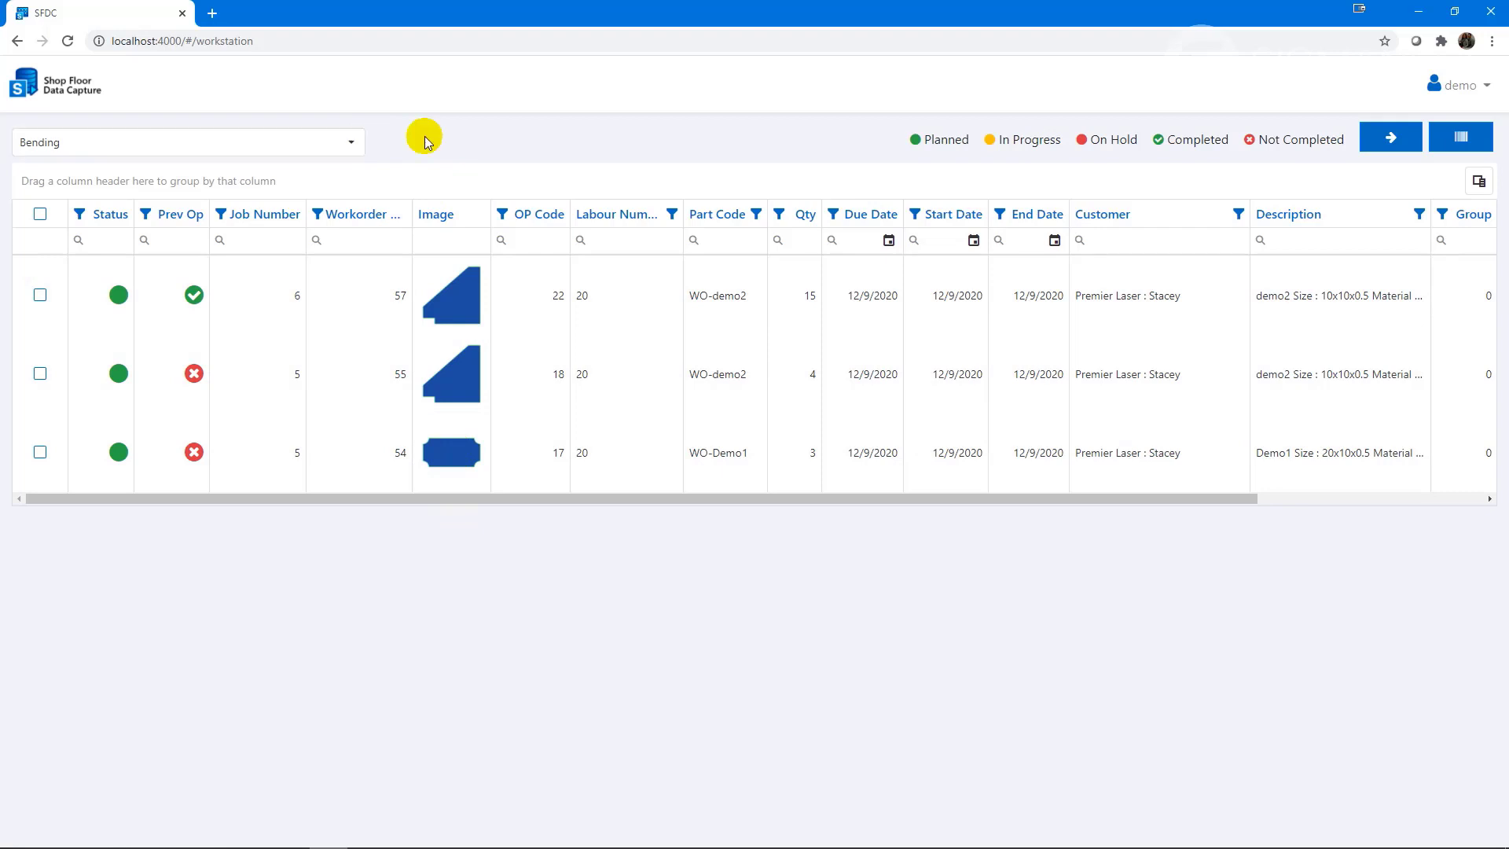
left_click(273, 244)
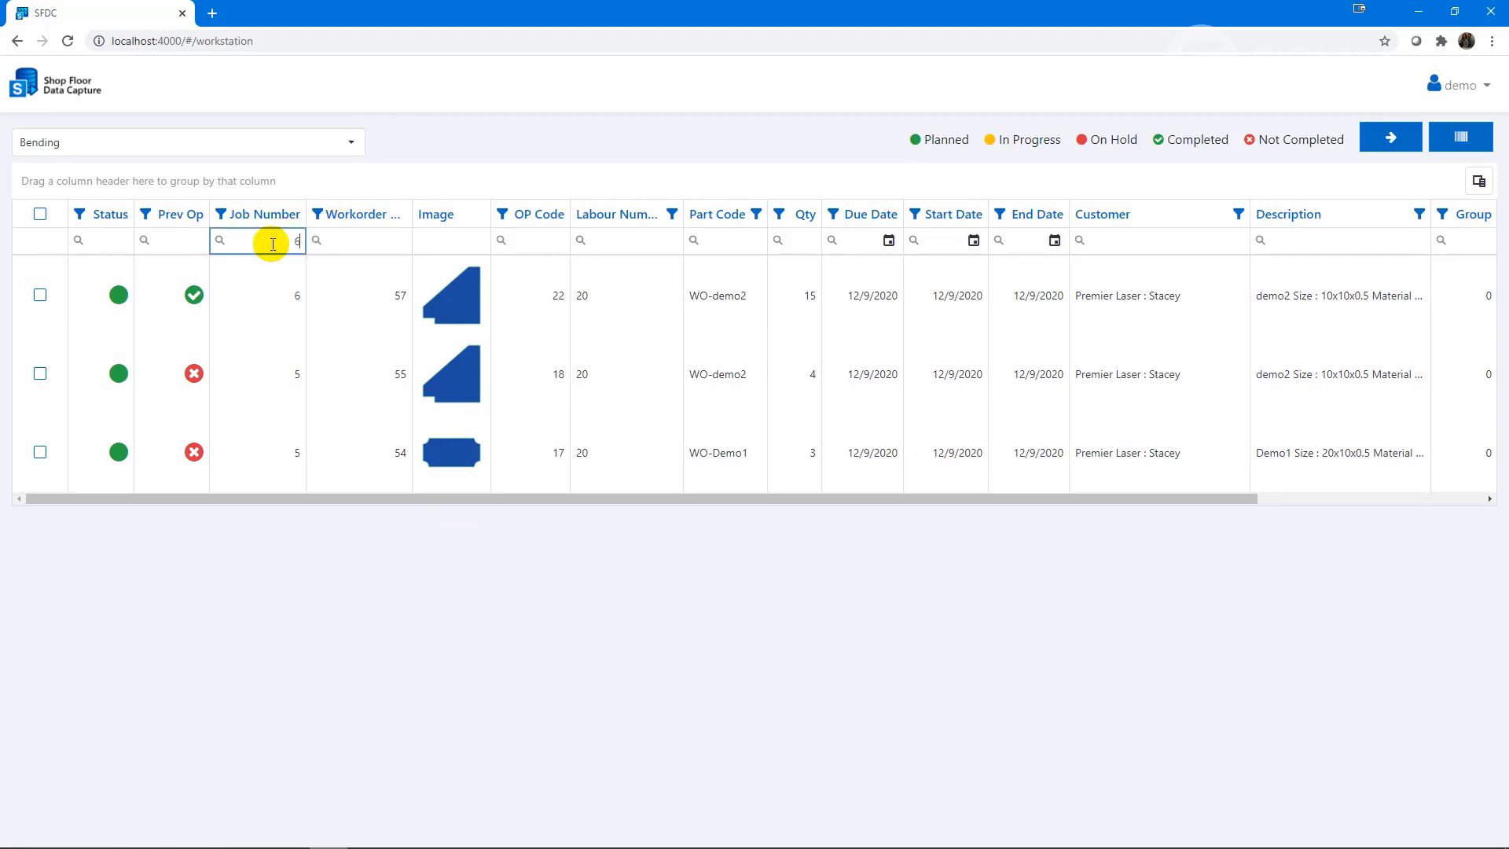
key("Tab")
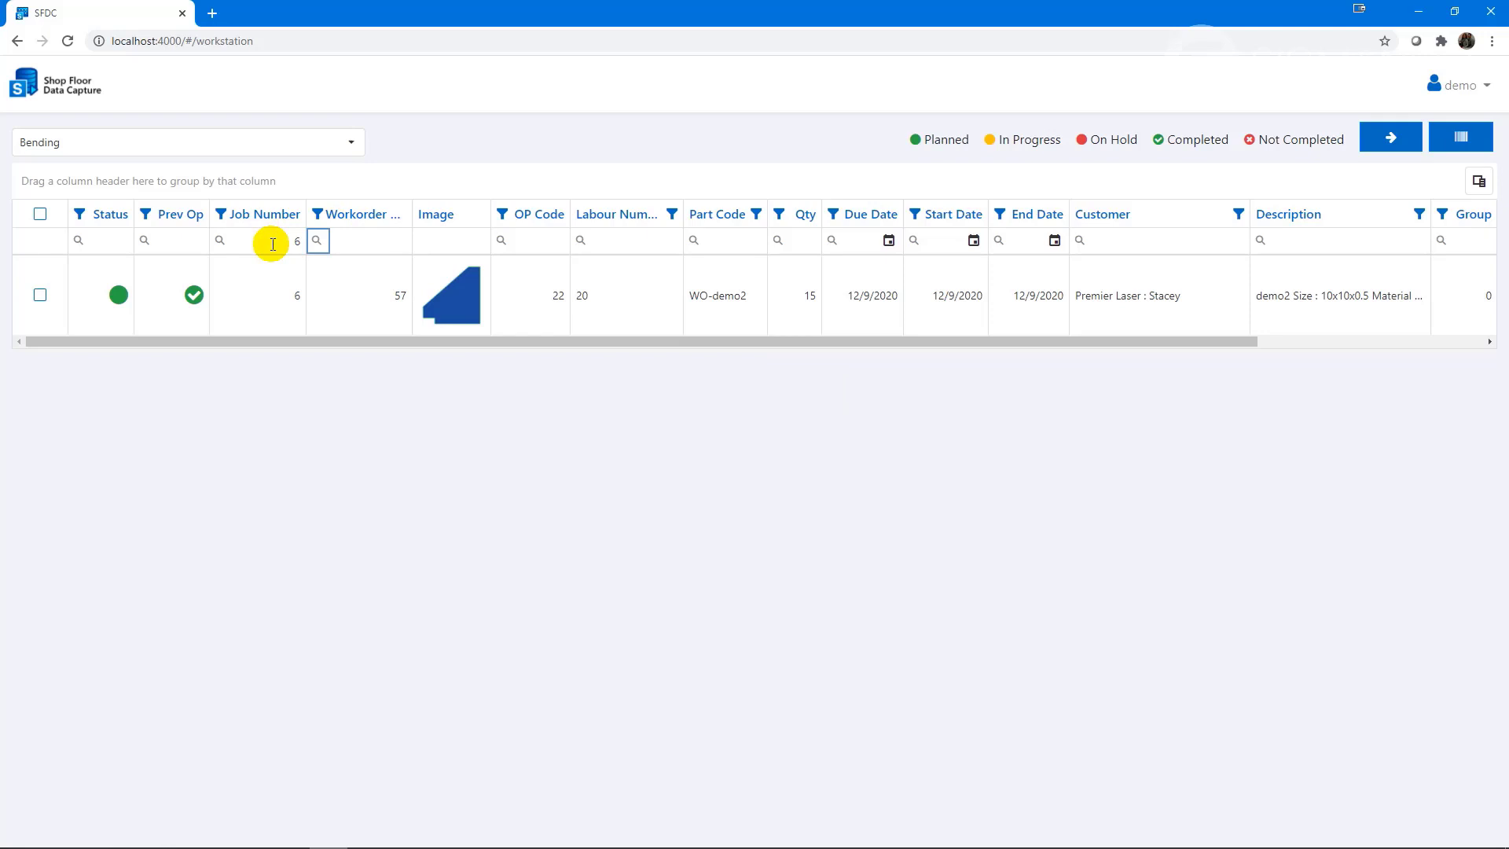
left_click(40, 296)
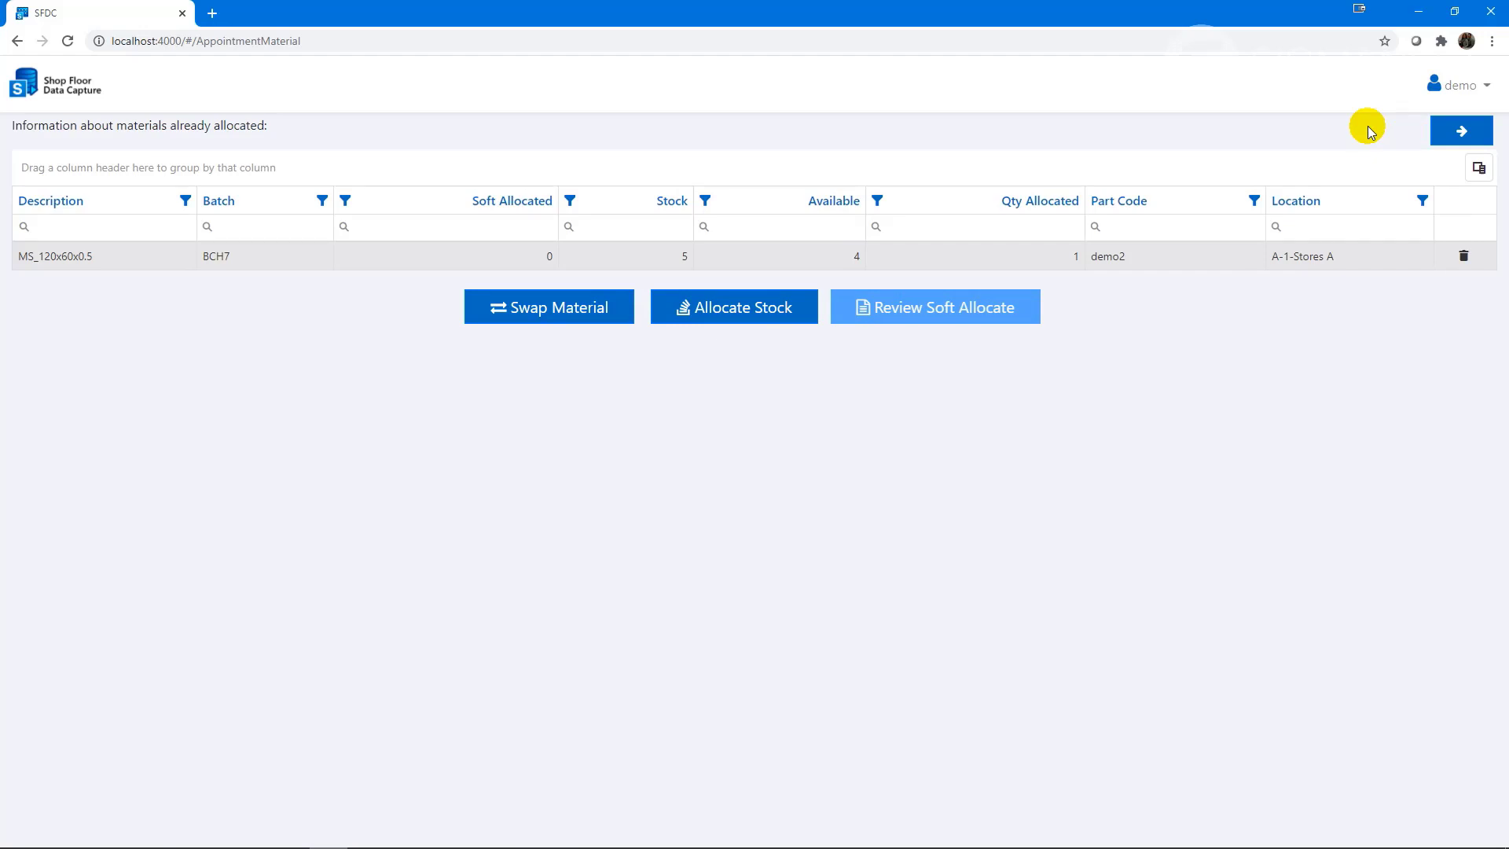
left_click(1463, 135)
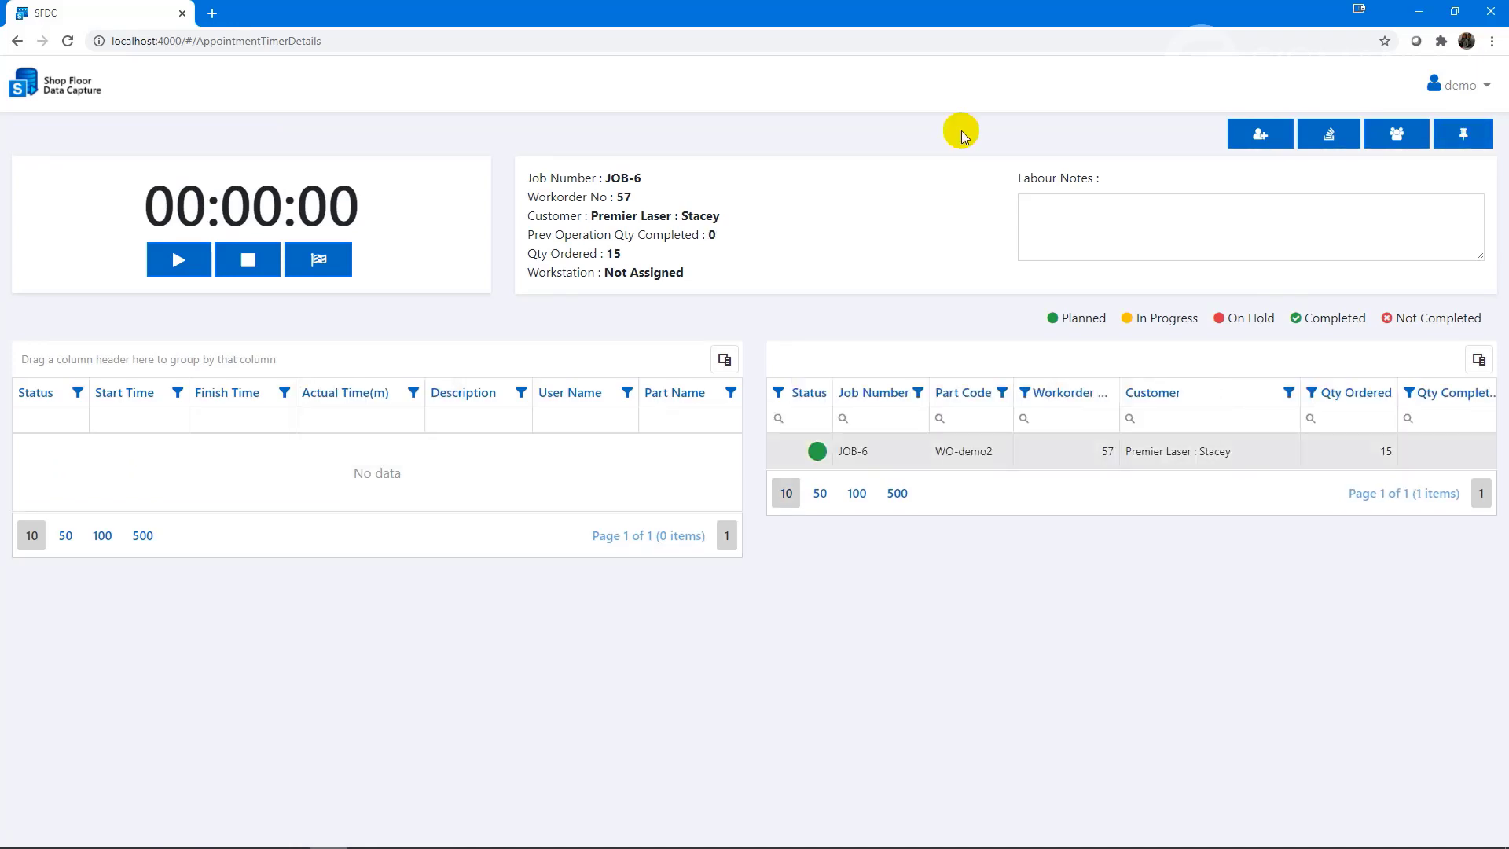
Step: Start the timer for the Bending operation and submit a setup time of 10 minutes
left_click(187, 259)
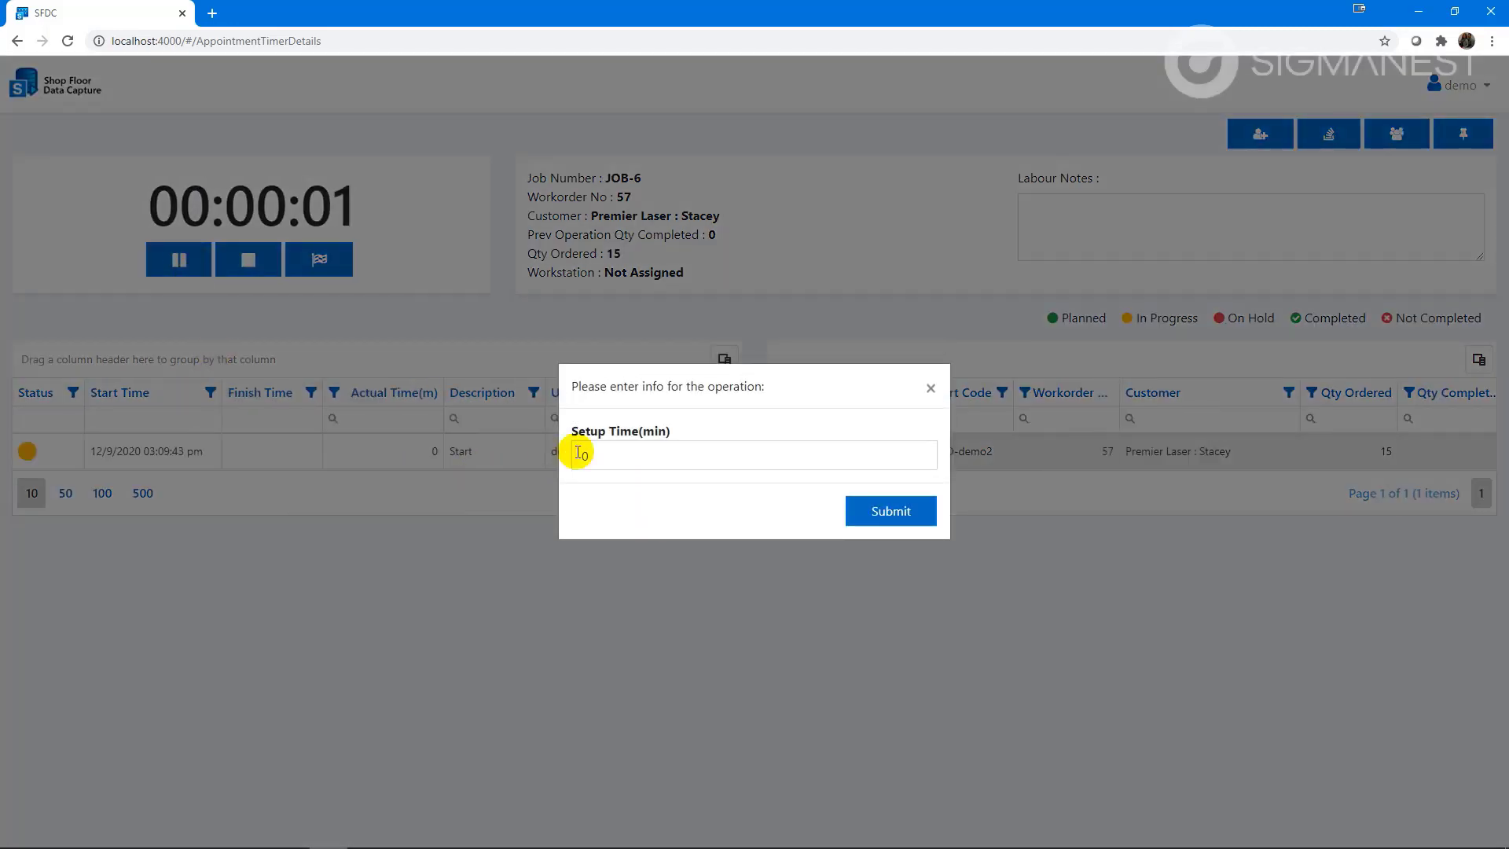
left_click(602, 456)
left_click_drag(582, 456, 673, 463)
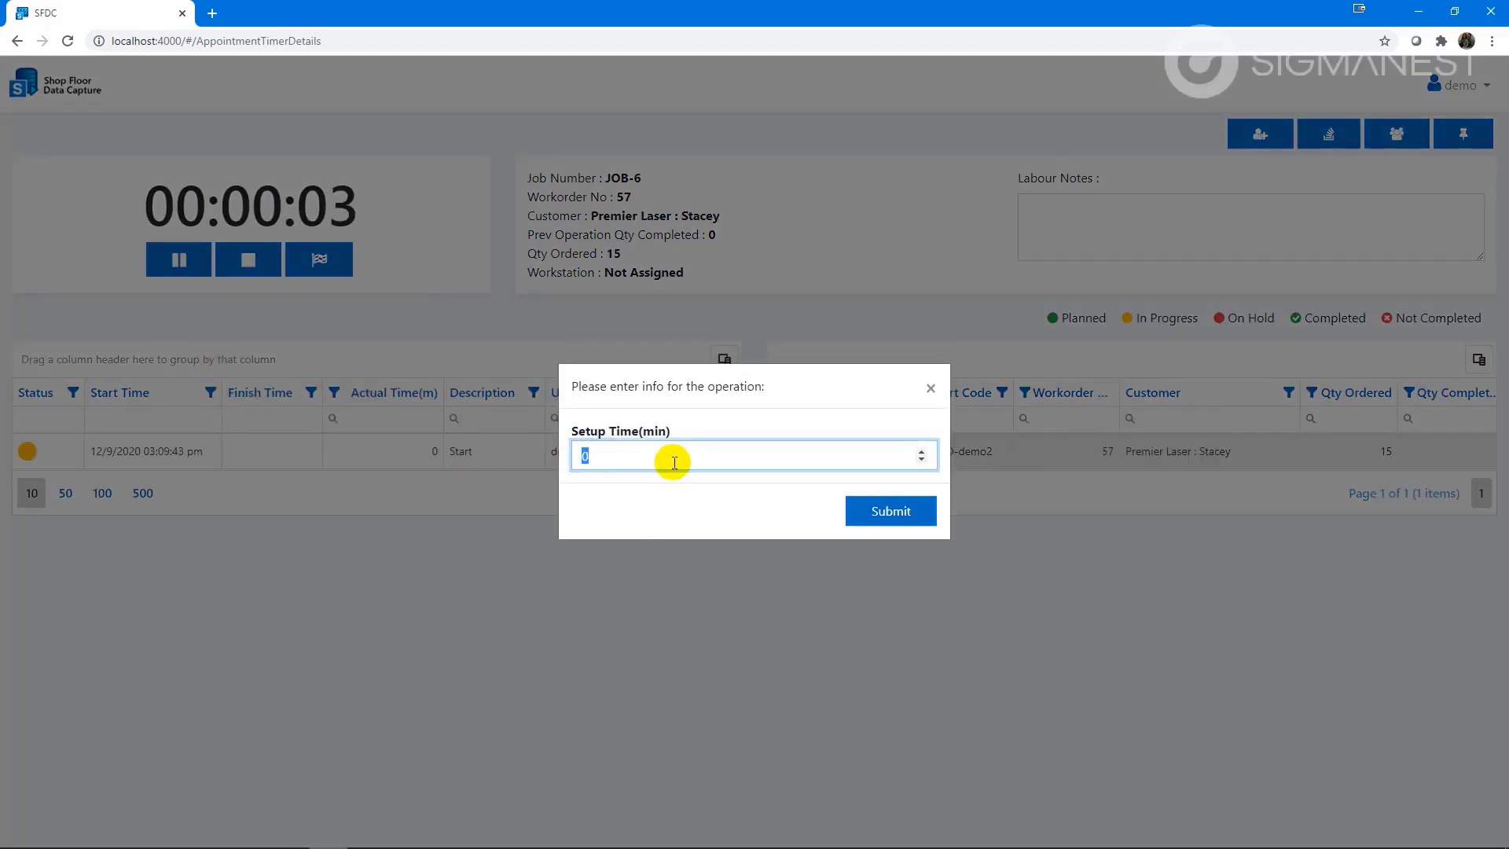
type("10")
left_click(885, 513)
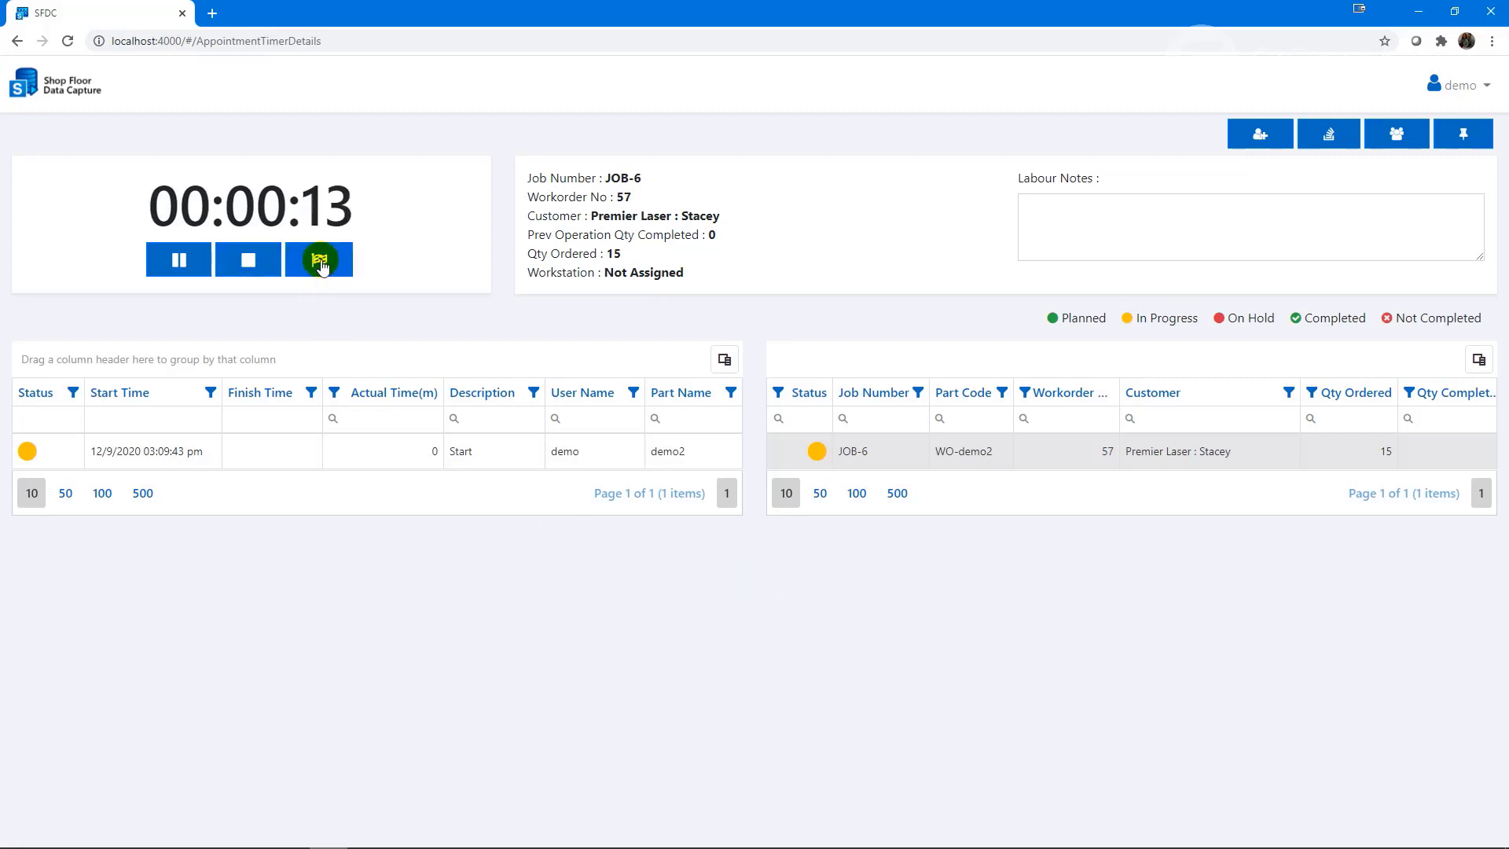
Step: Finish the Bending operation with a breakdown time of 12 minutes and check its record in SigmaMRP
left_click(321, 264)
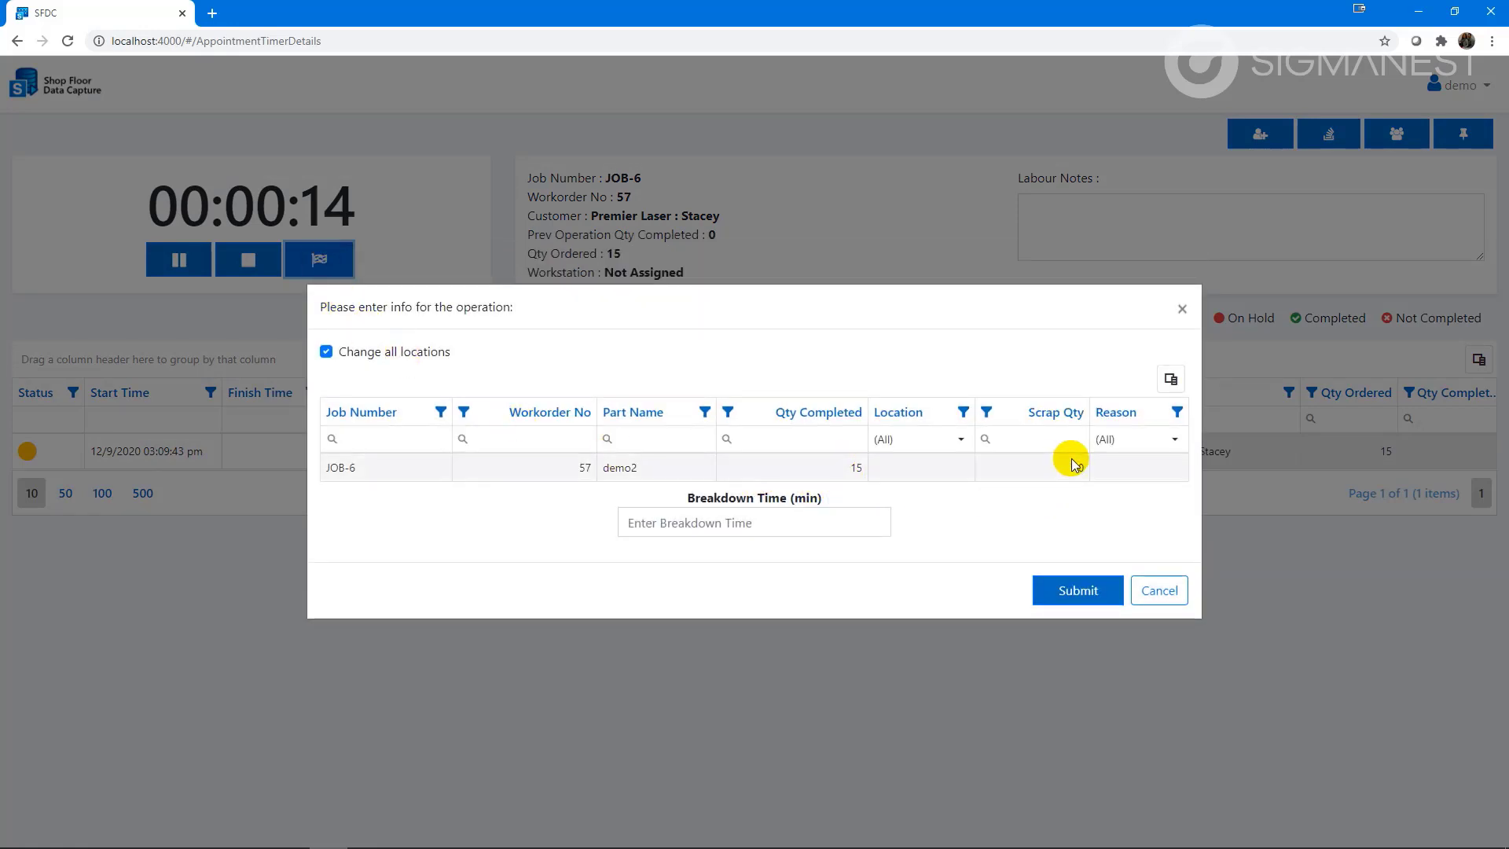
left_click(798, 528)
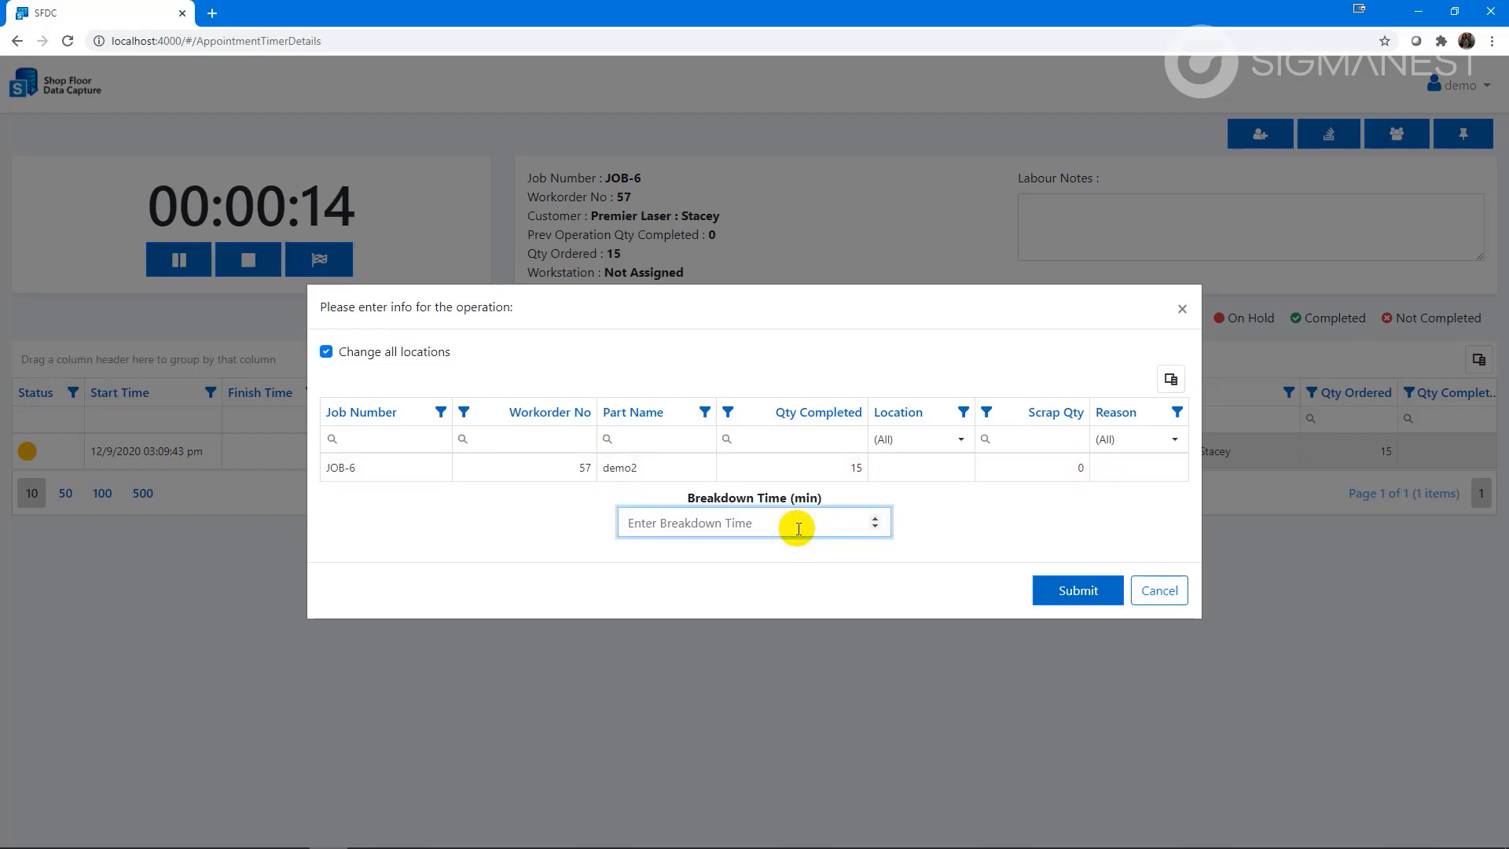
type("12")
key("Tab")
left_click(1076, 592)
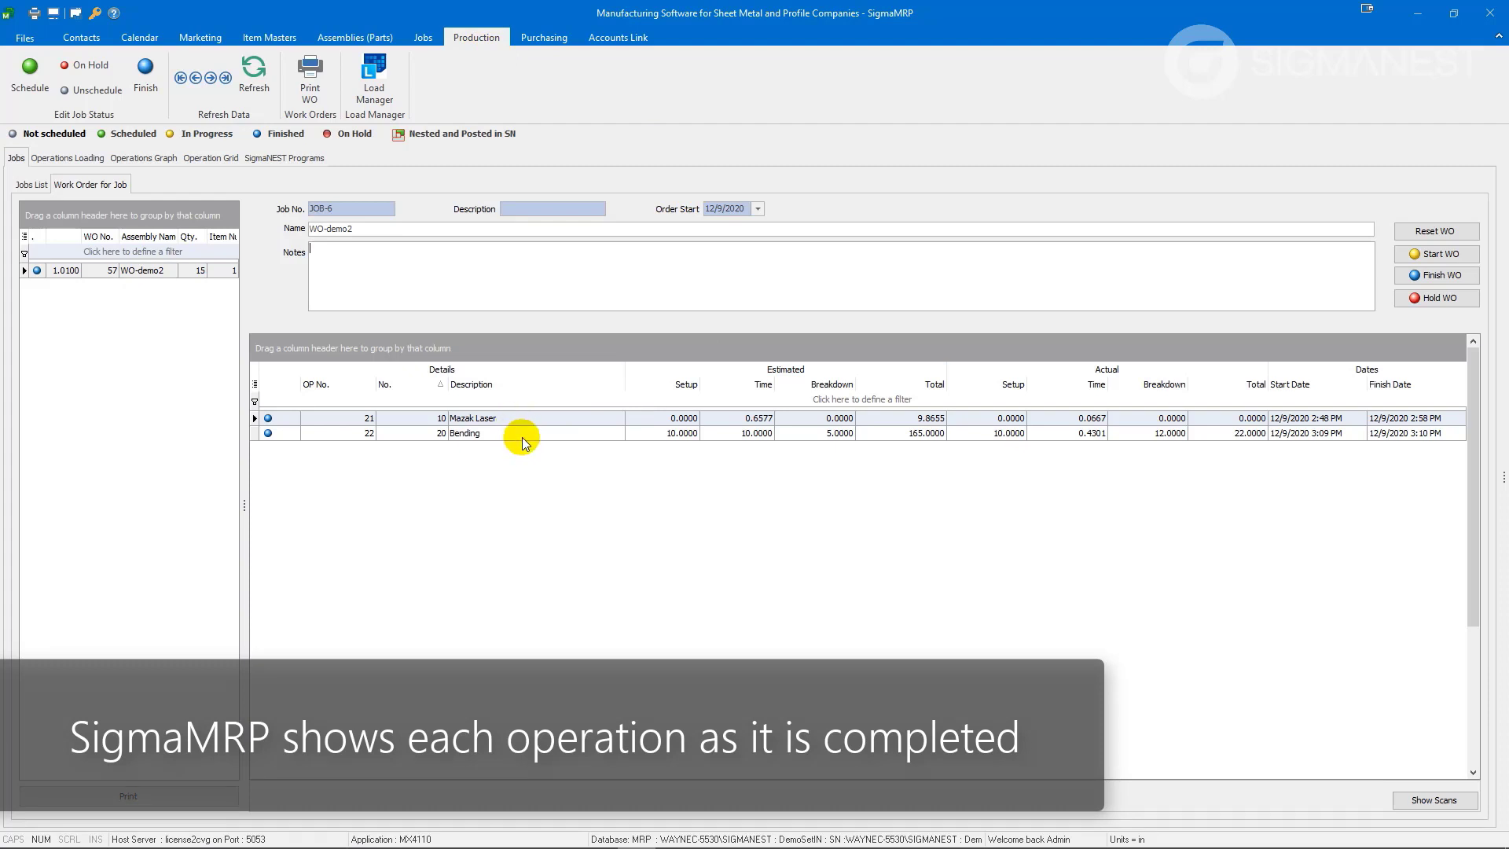
left_click(522, 437)
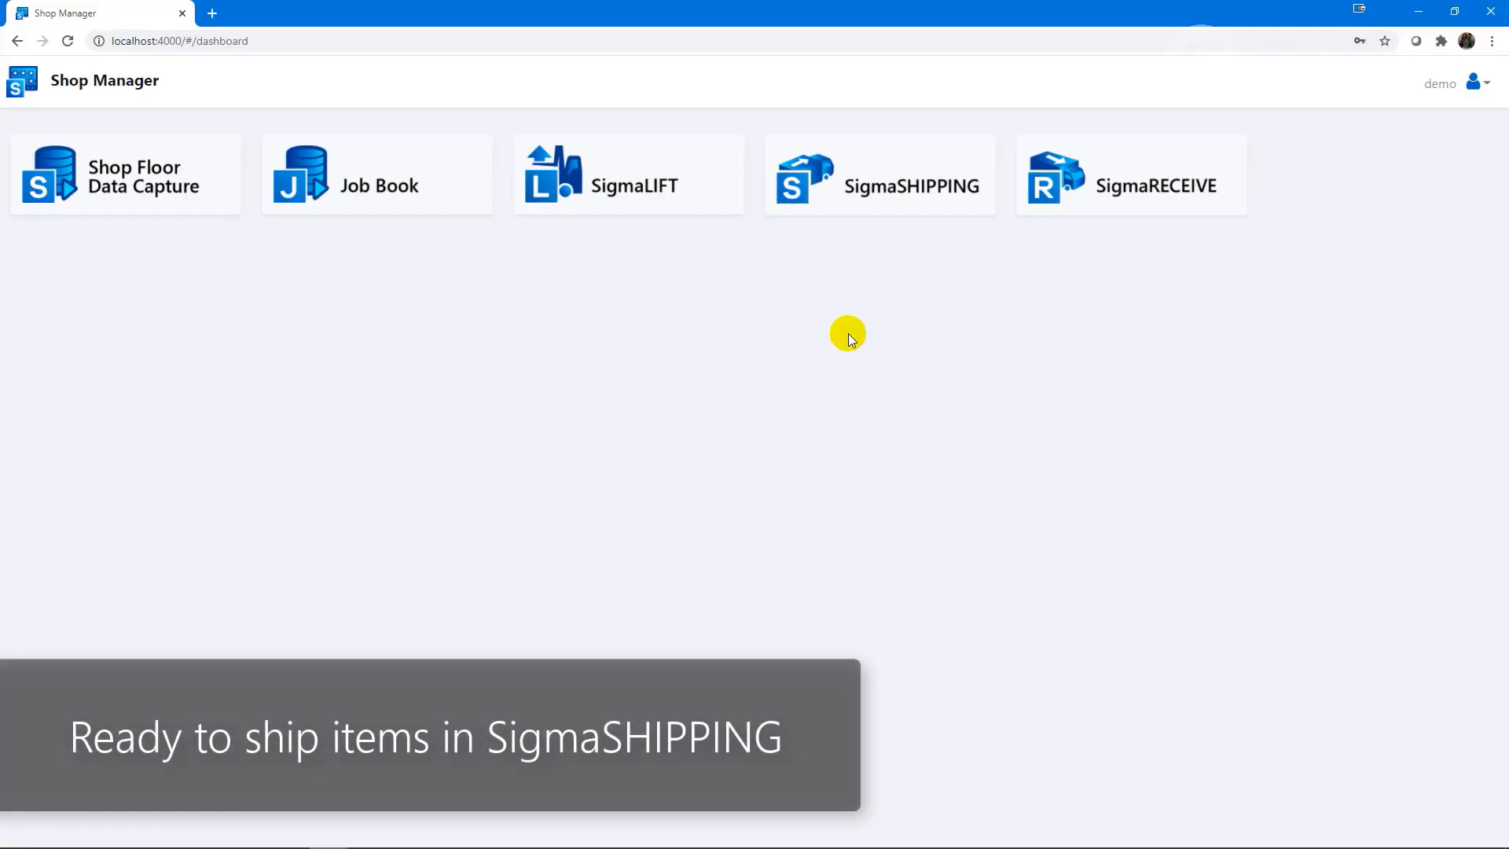
Step: In Shop Manager, go to SigmaSHIPPING's Delivery module and open job 6 for delivery
left_click(904, 192)
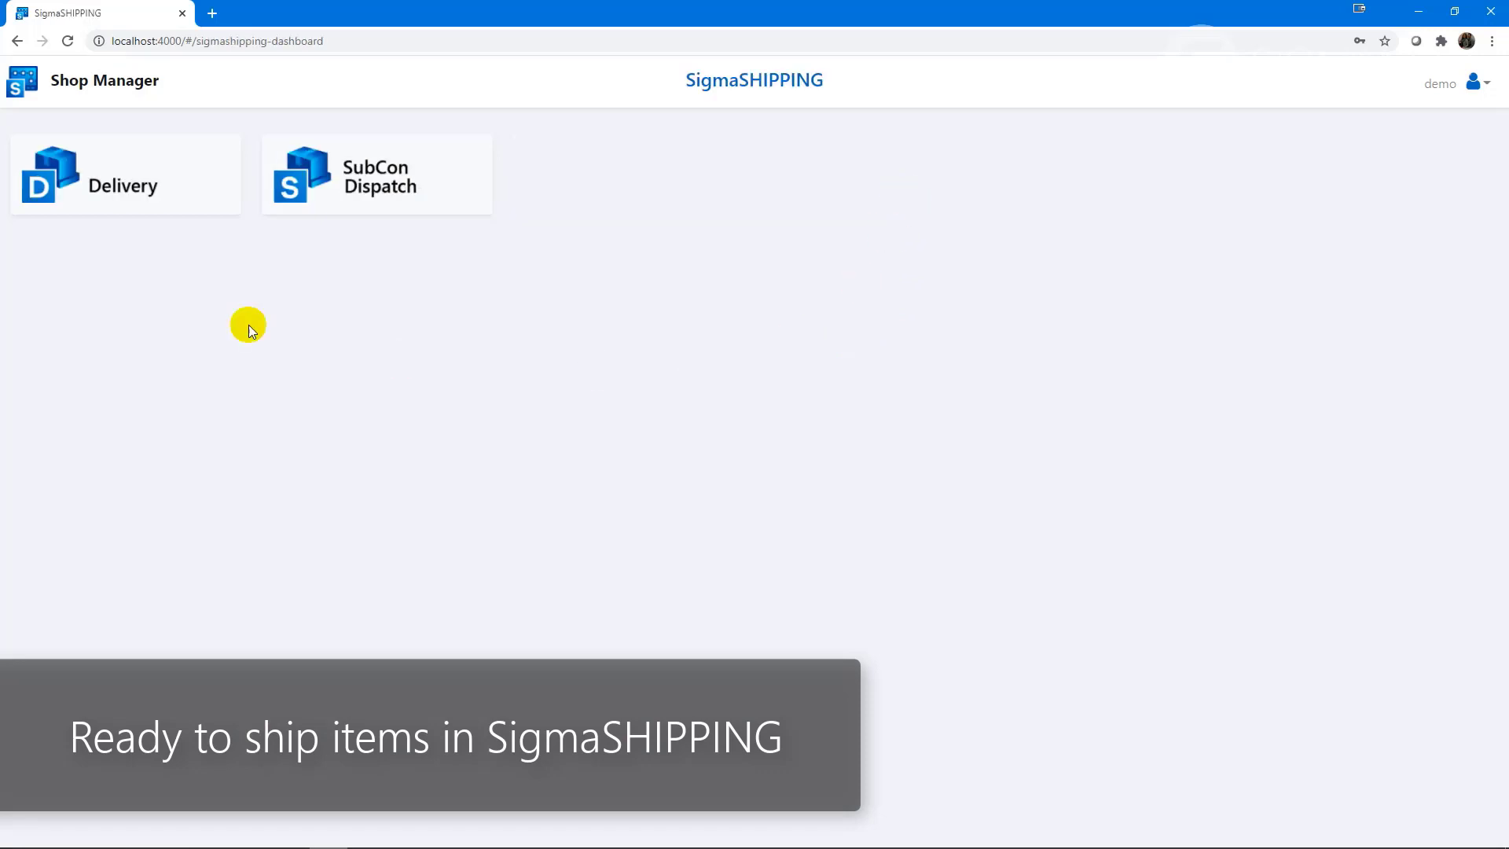
left_click(168, 190)
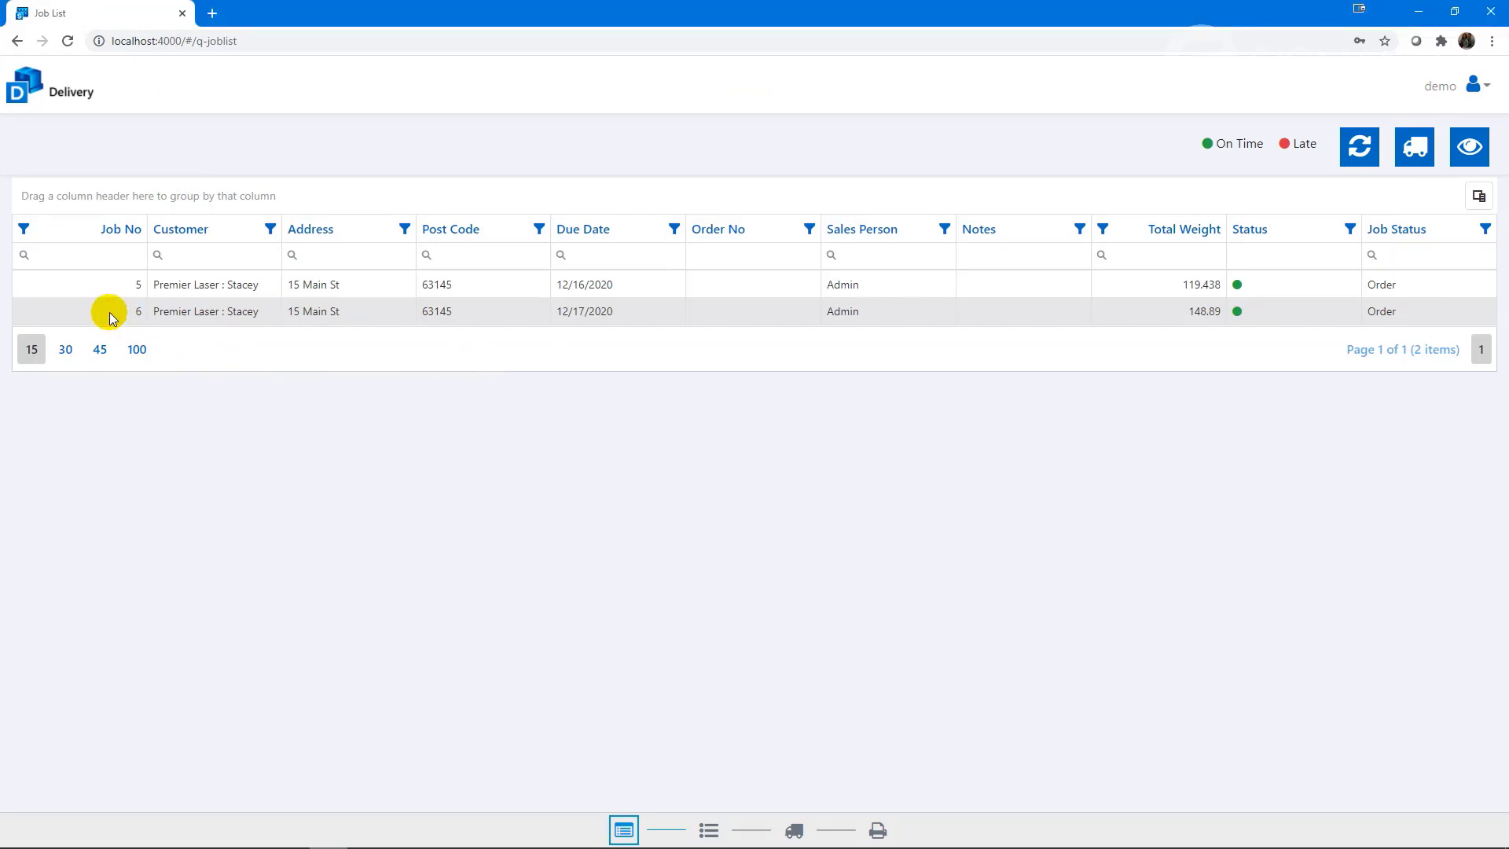
left_click(1417, 151)
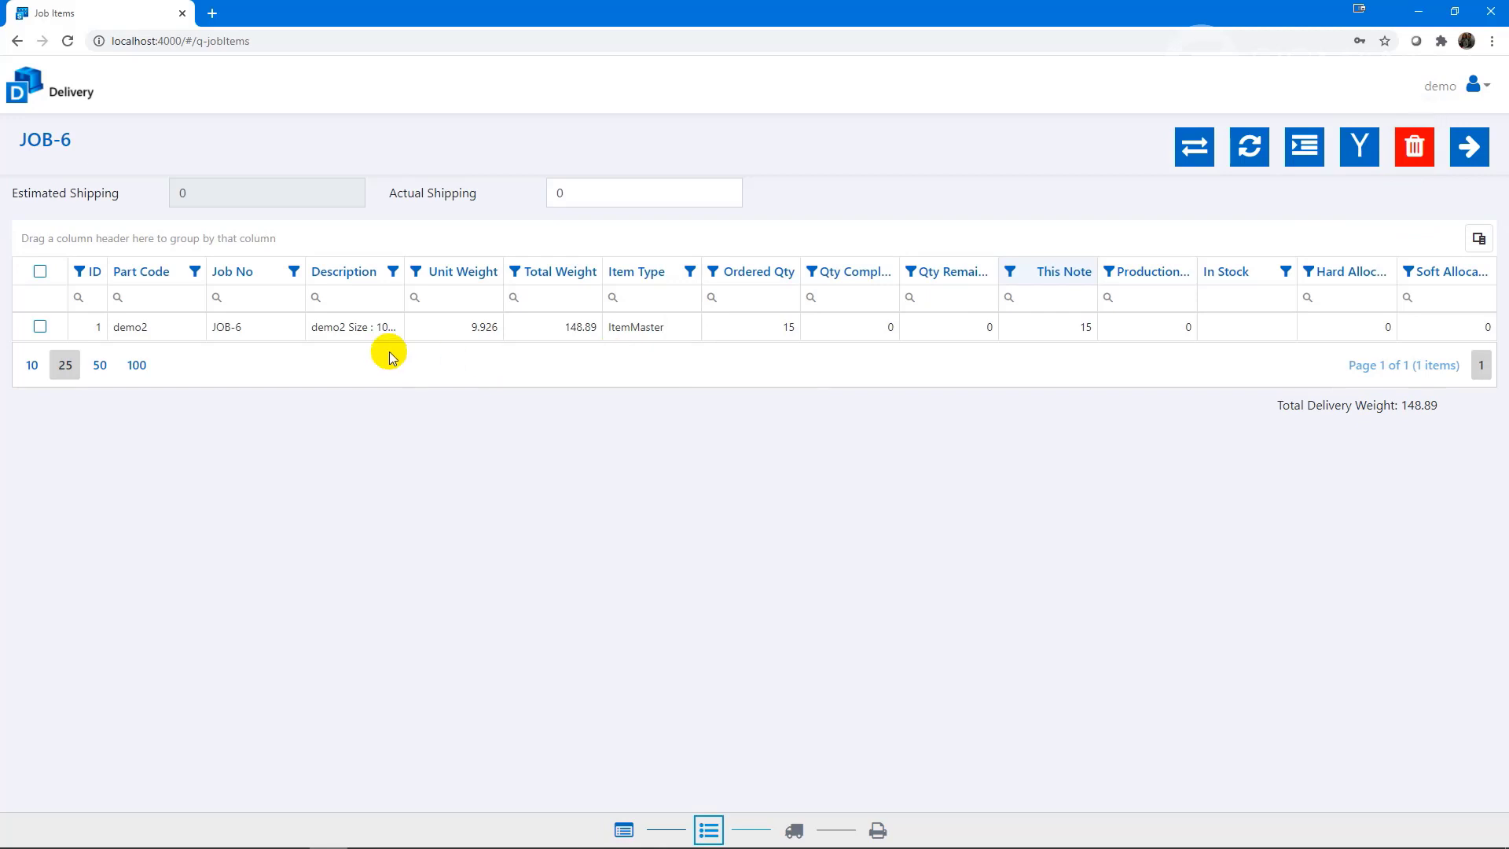
Step: Set the actual shipping to 25 and include all job items in the delivery
left_click(590, 189)
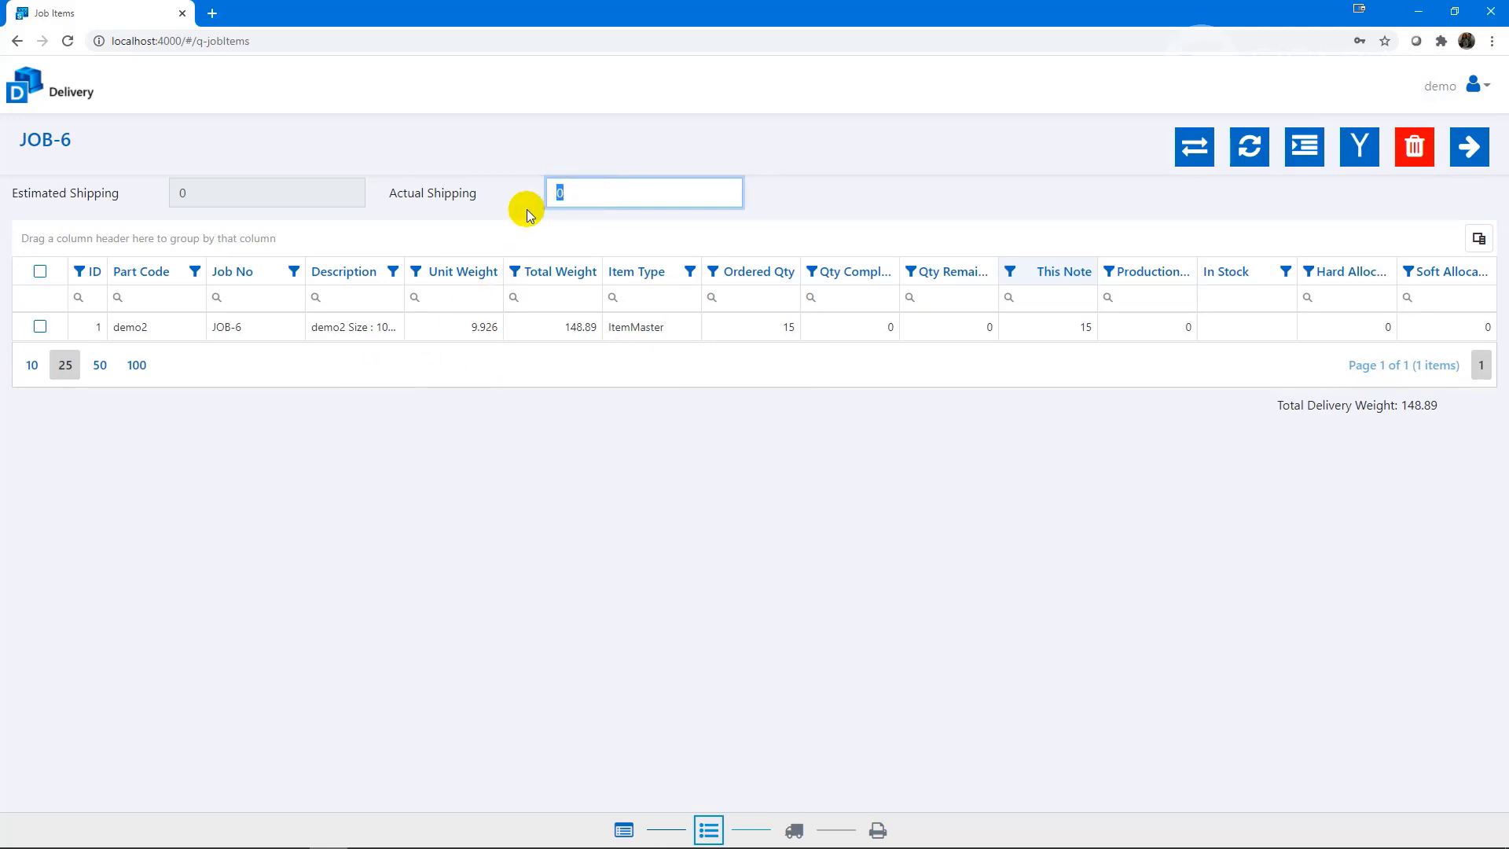
key("Tab")
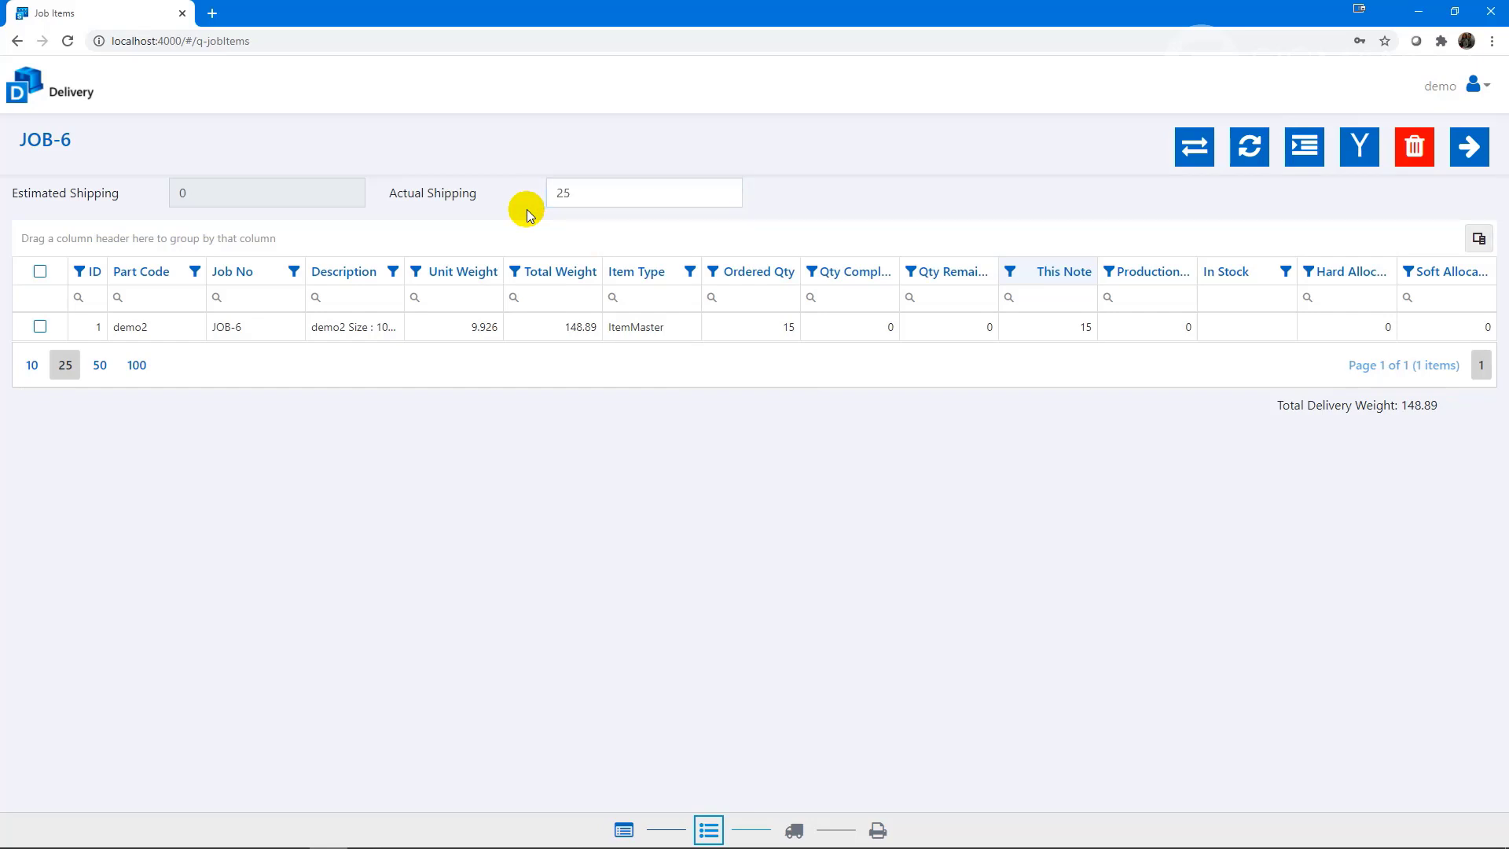
left_click(40, 271)
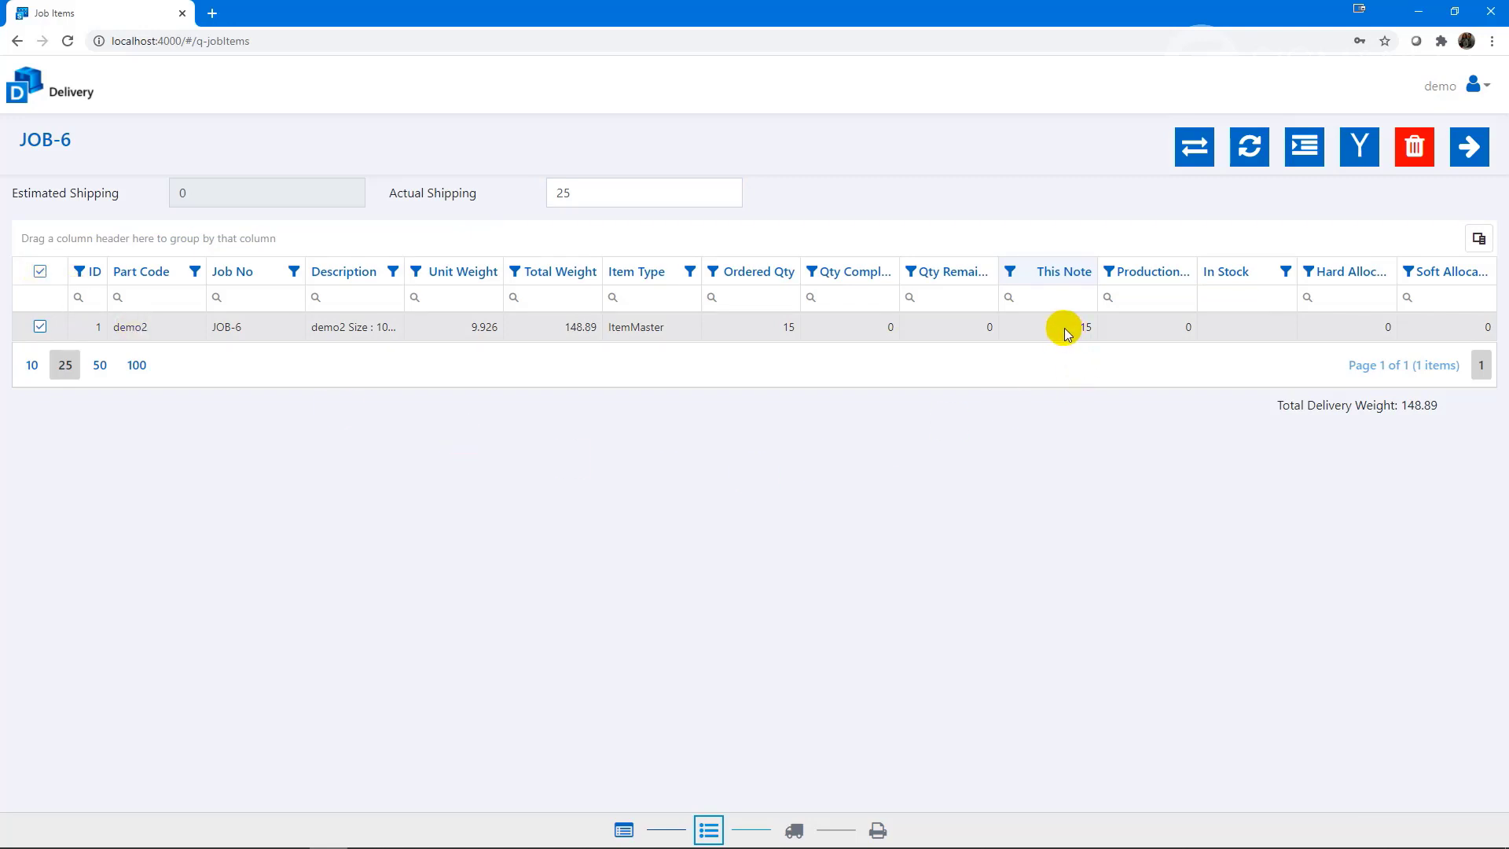
left_click(1469, 148)
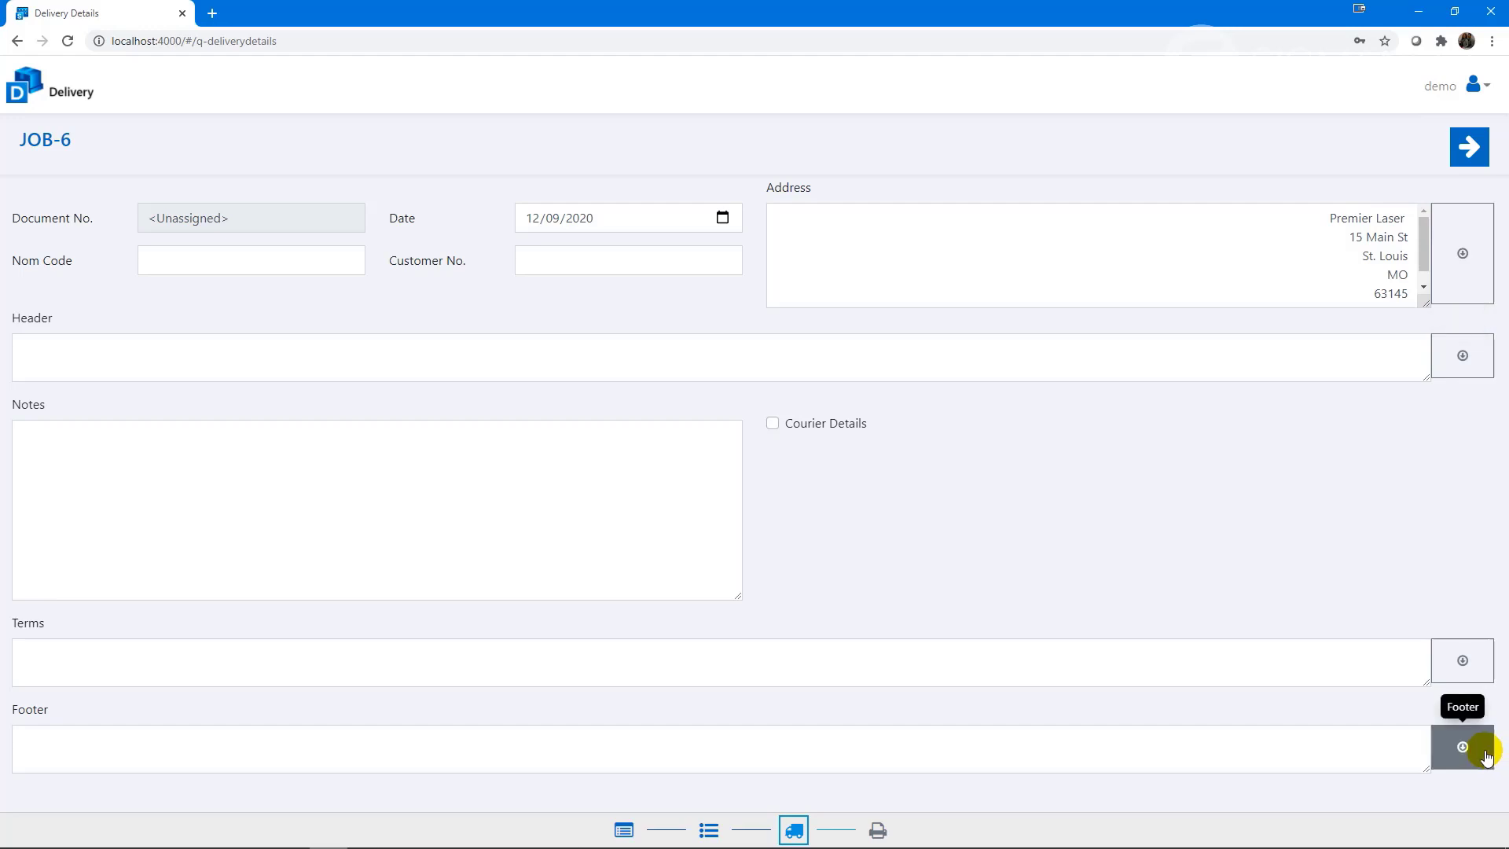
Step: Keep the default delivery details, save the delivery note and preview its printout
left_click(1471, 148)
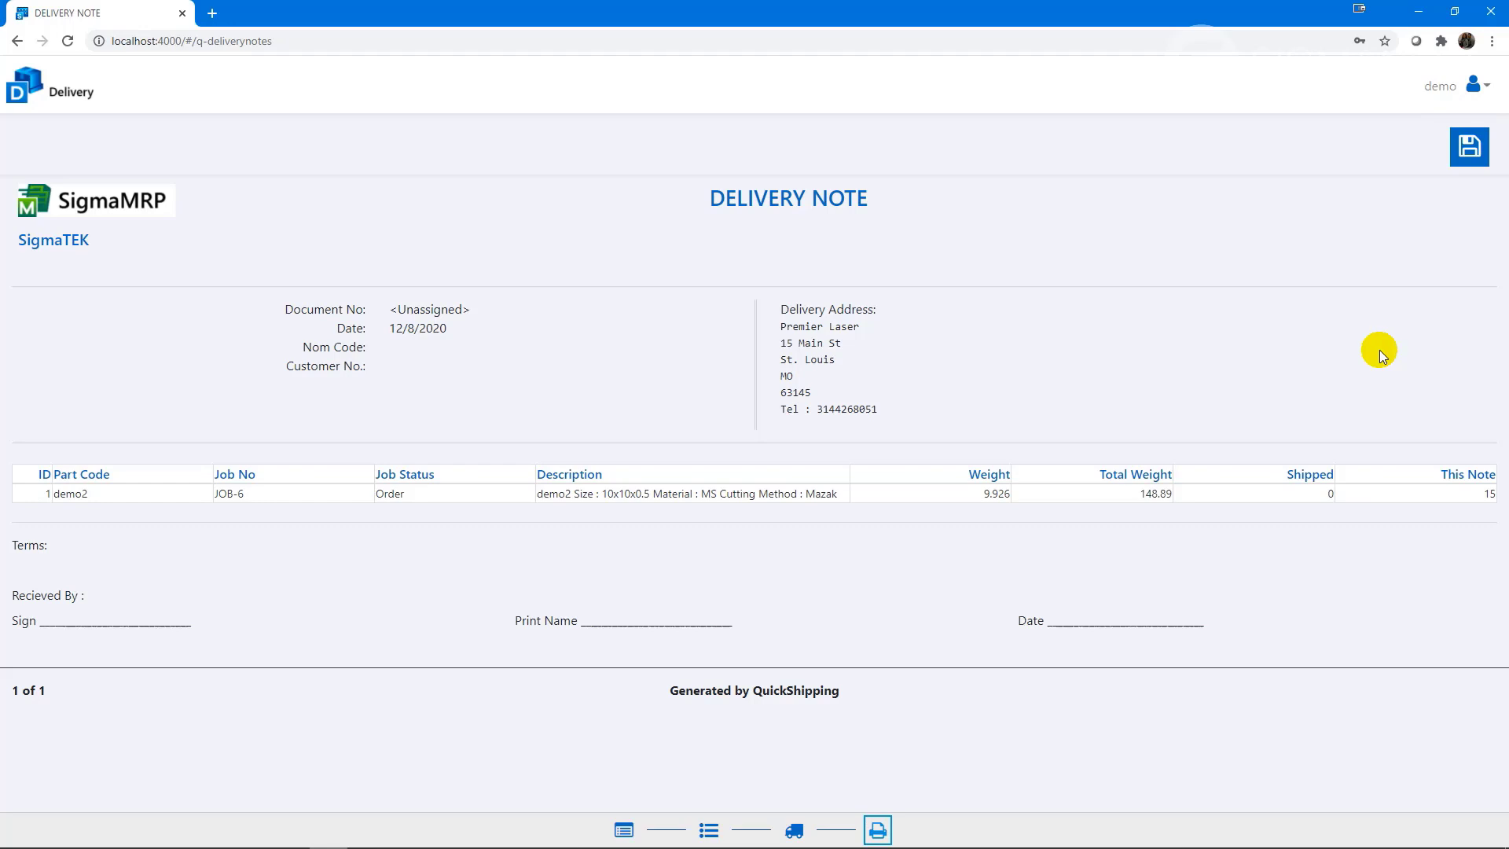
left_click(1476, 147)
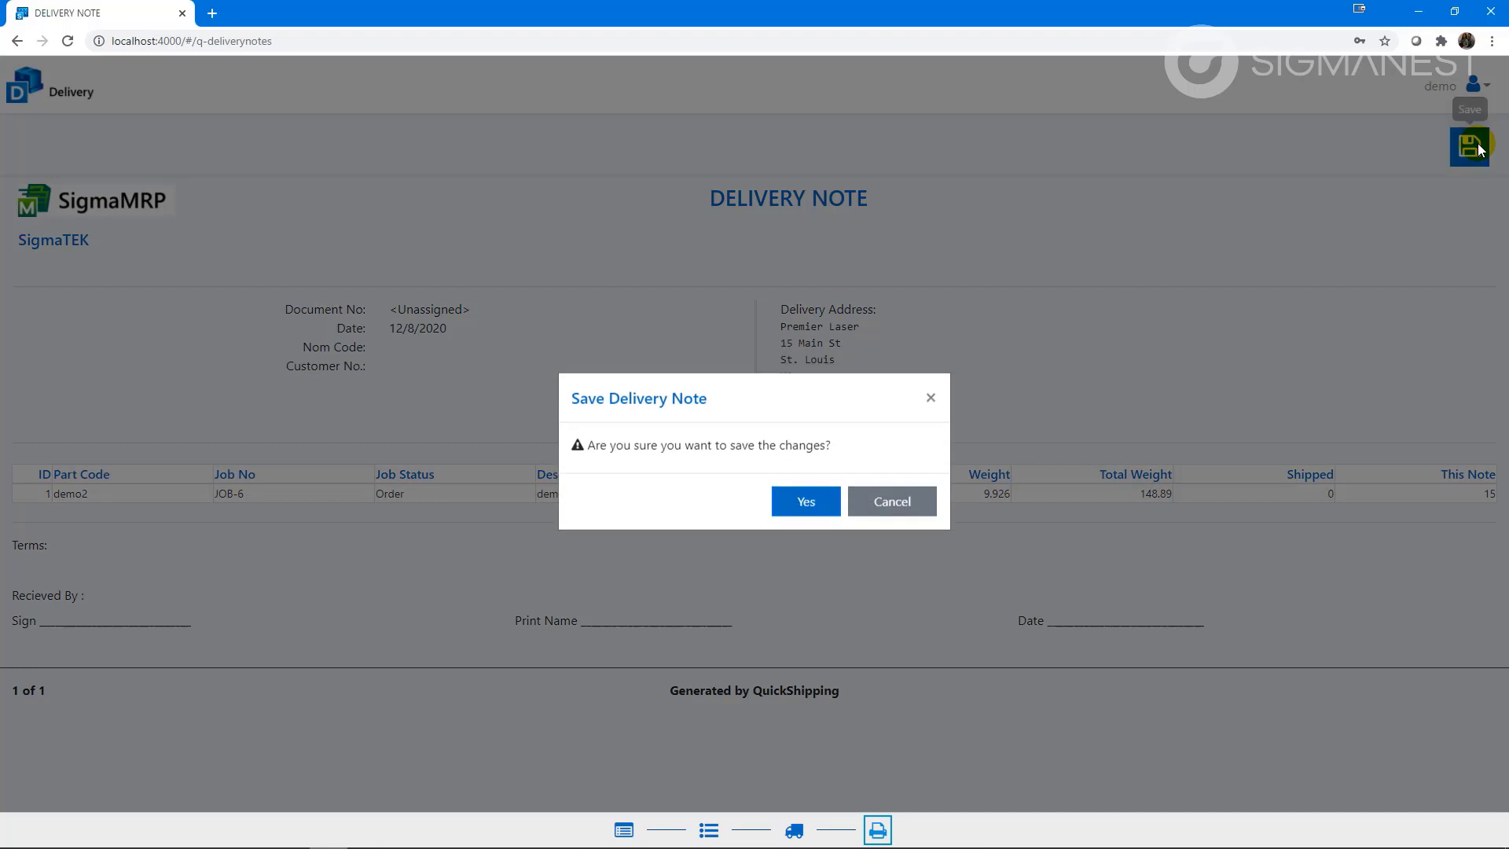
left_click(803, 500)
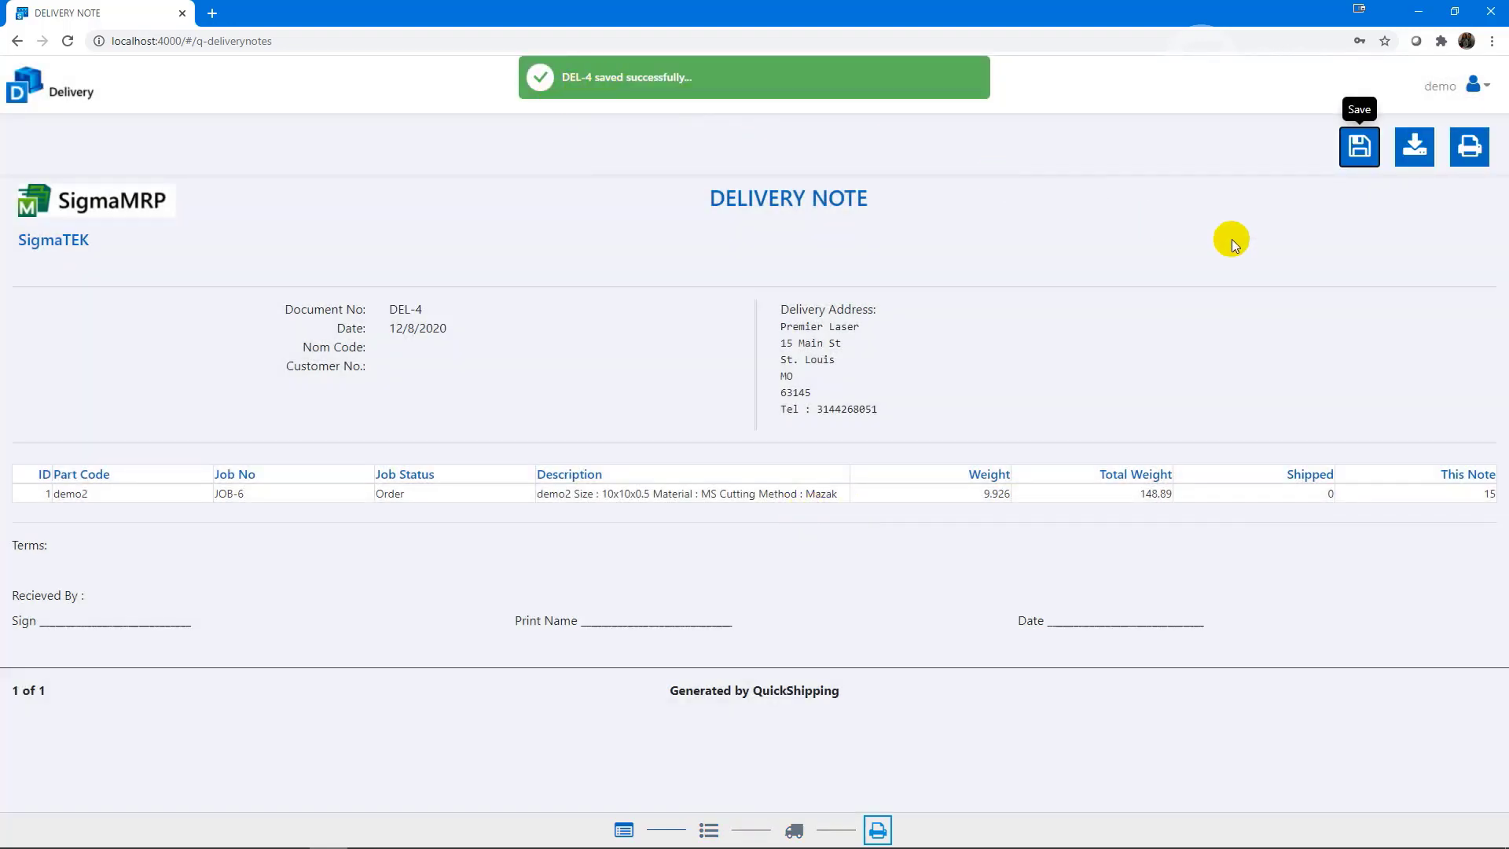
left_click(1472, 165)
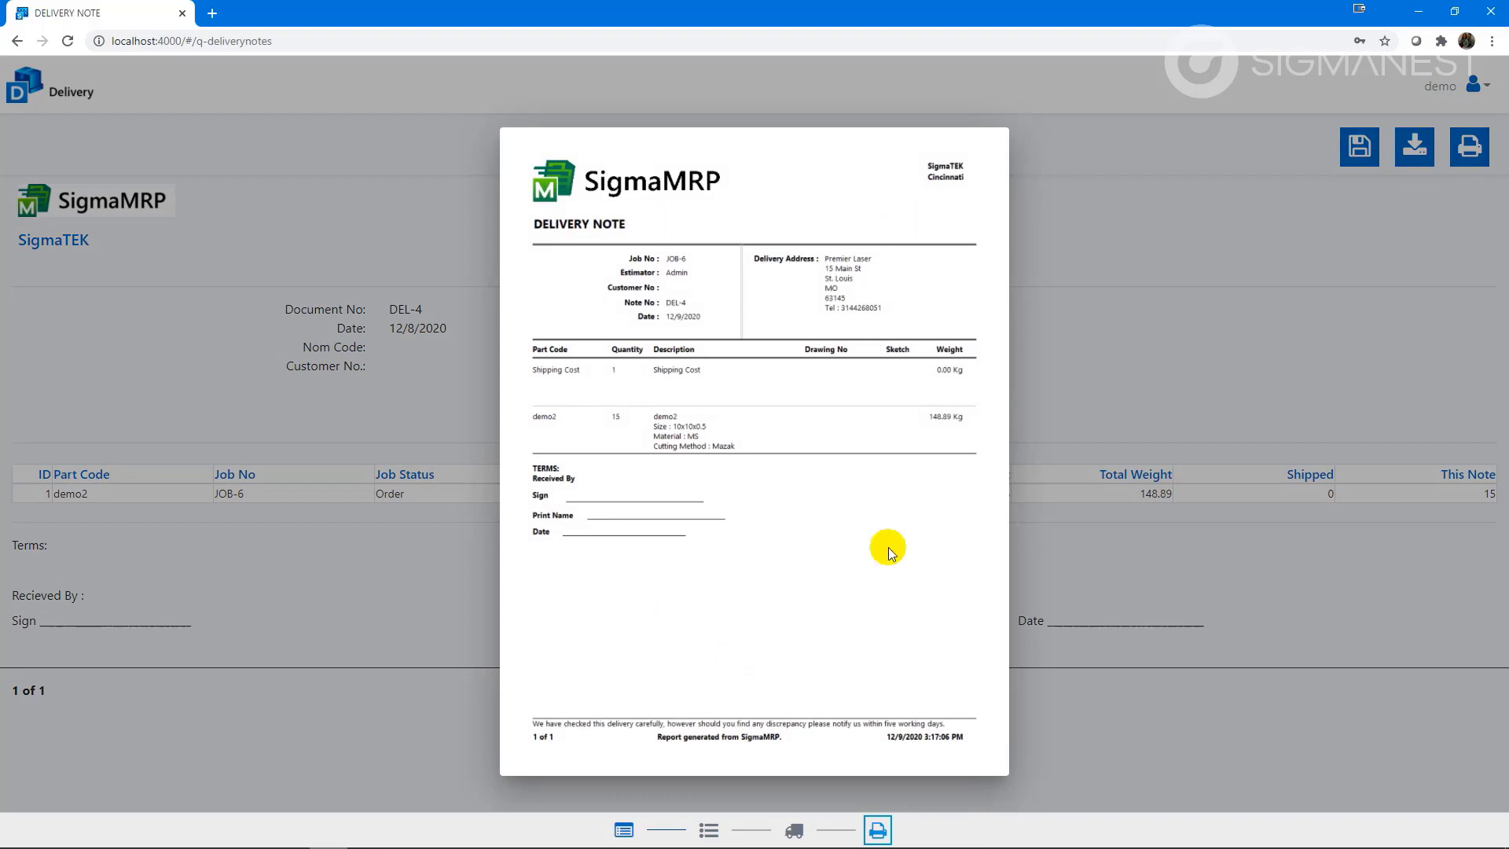
left_click(1214, 323)
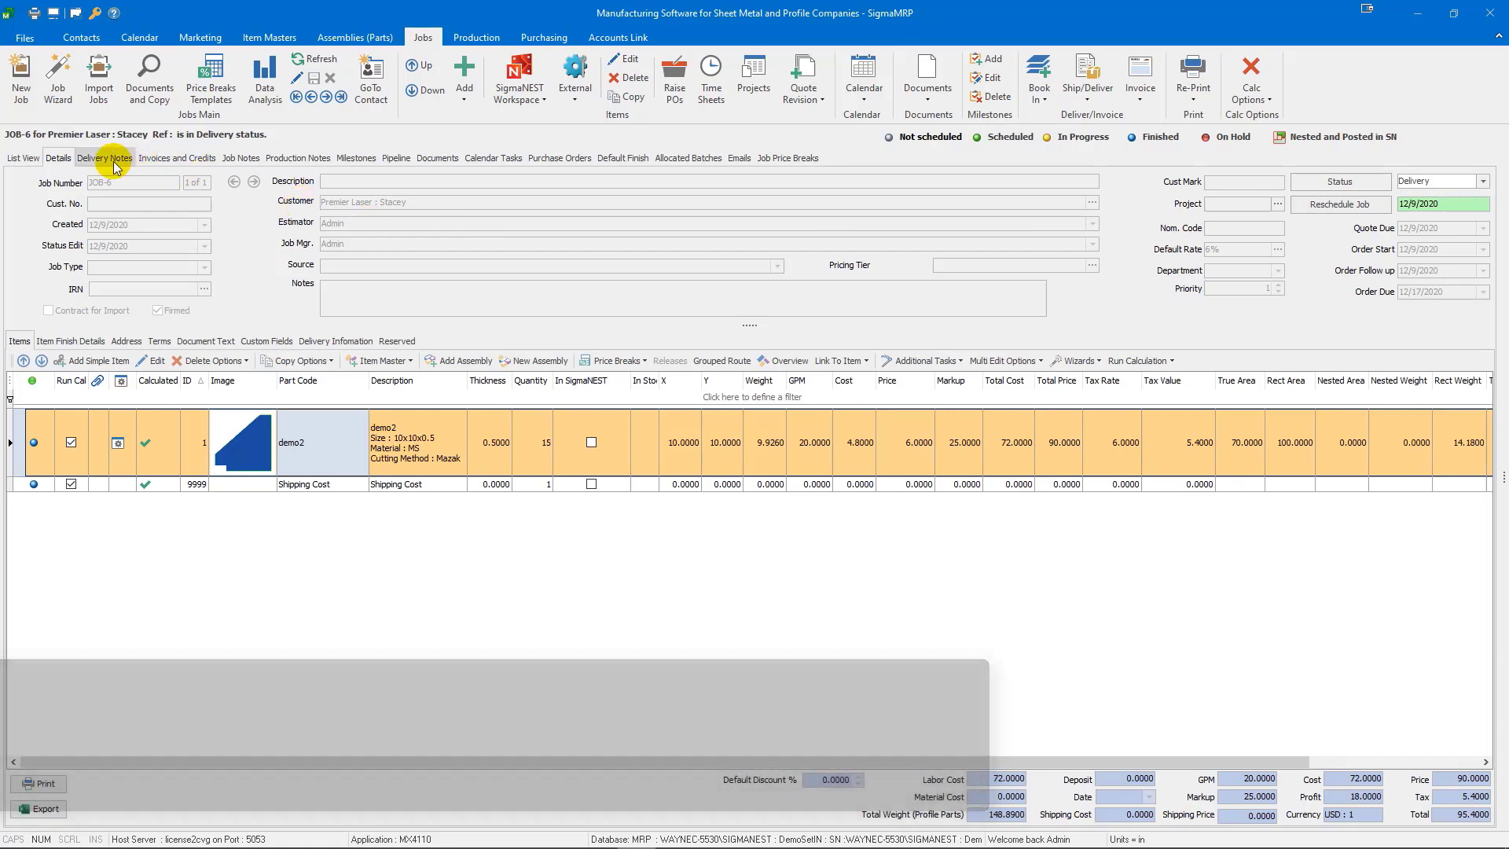
Step: In SigmaMRP, open delivery note DEL-4 from the job's delivery notes
left_click(113, 161)
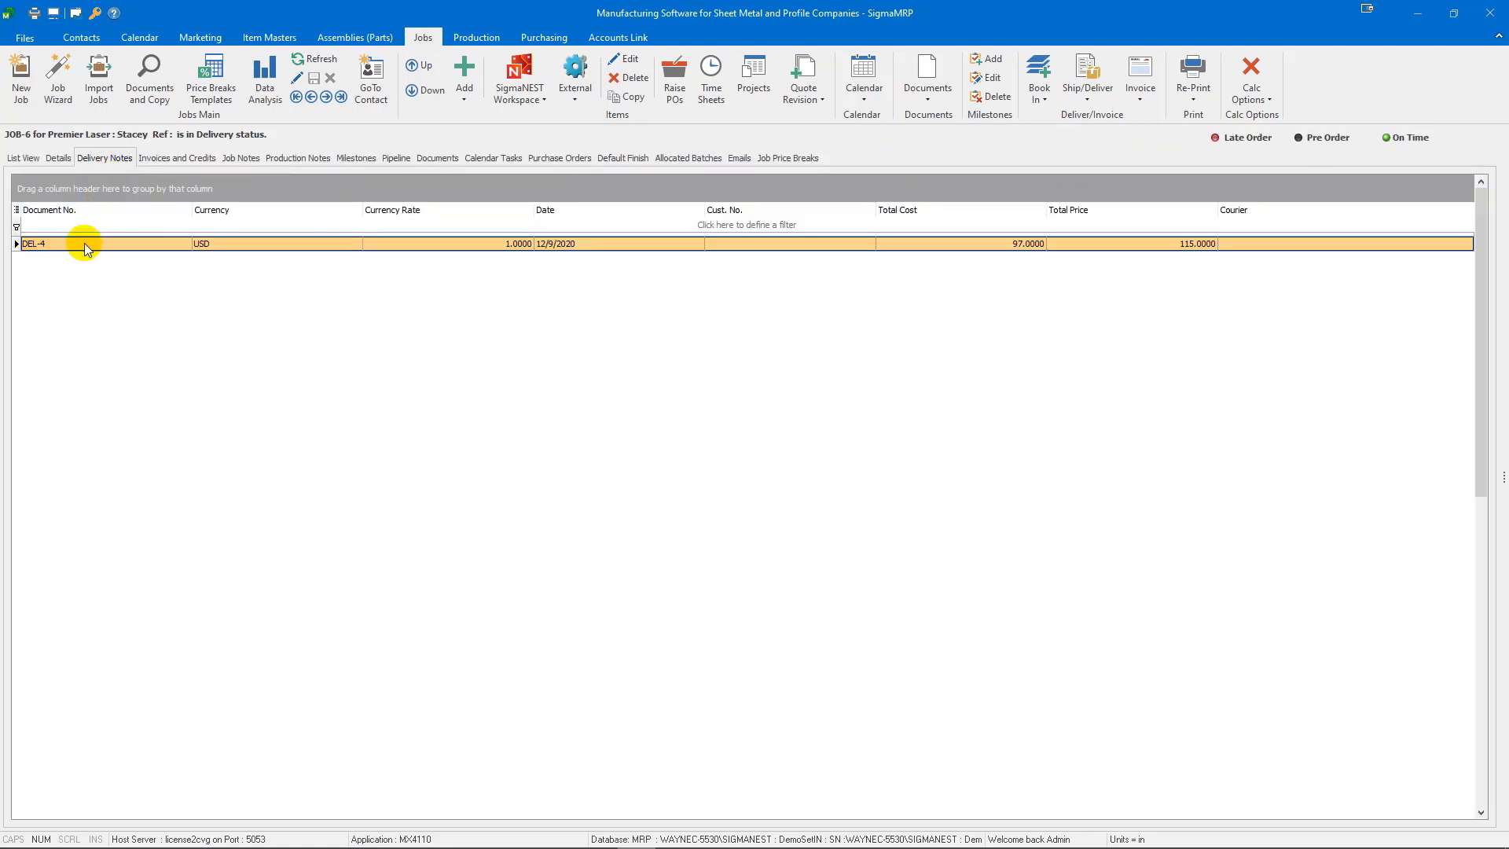
double_click(84, 244)
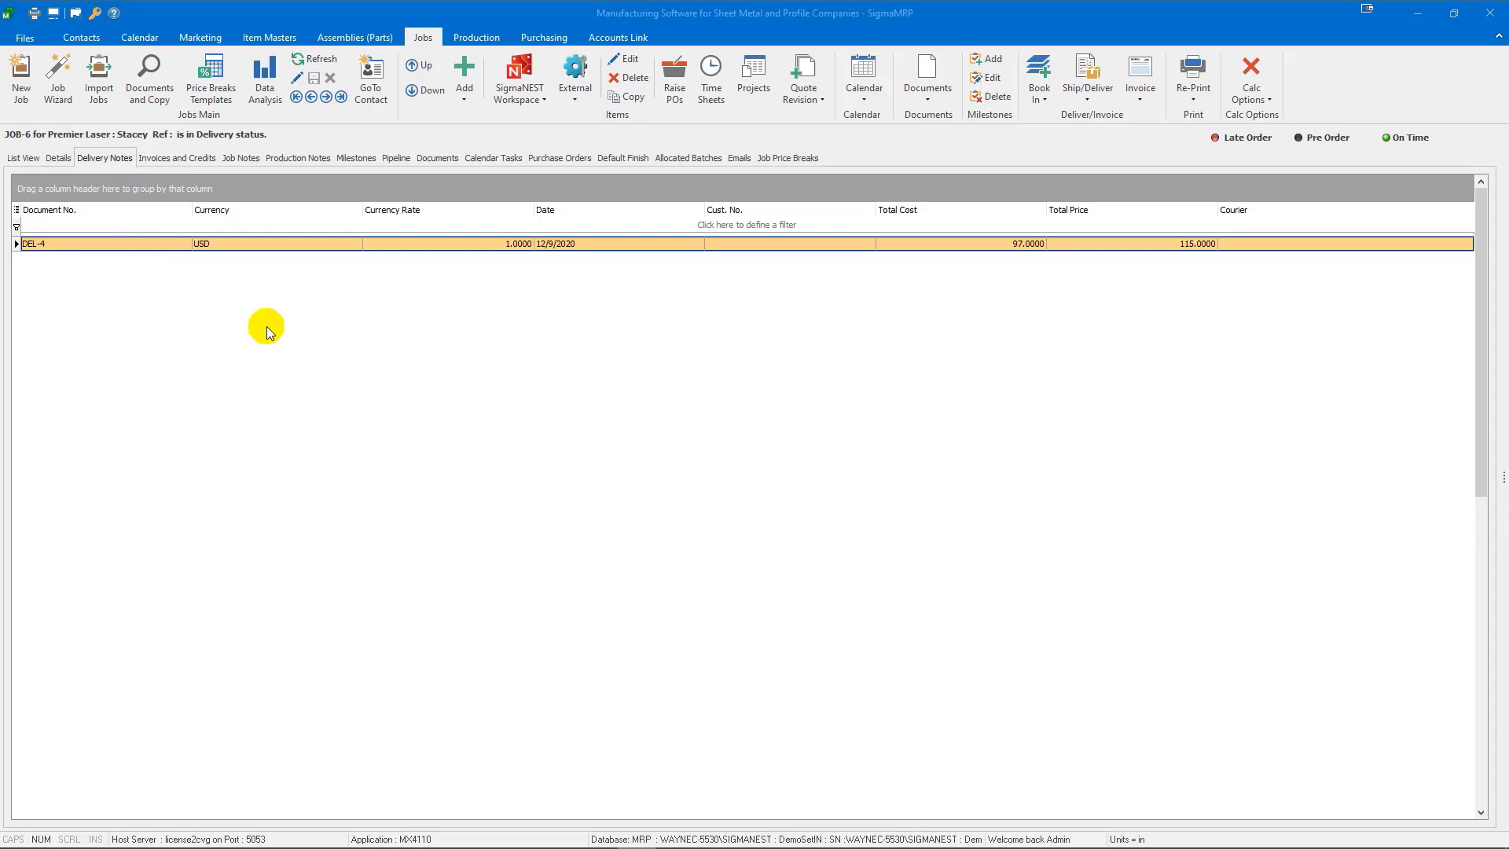